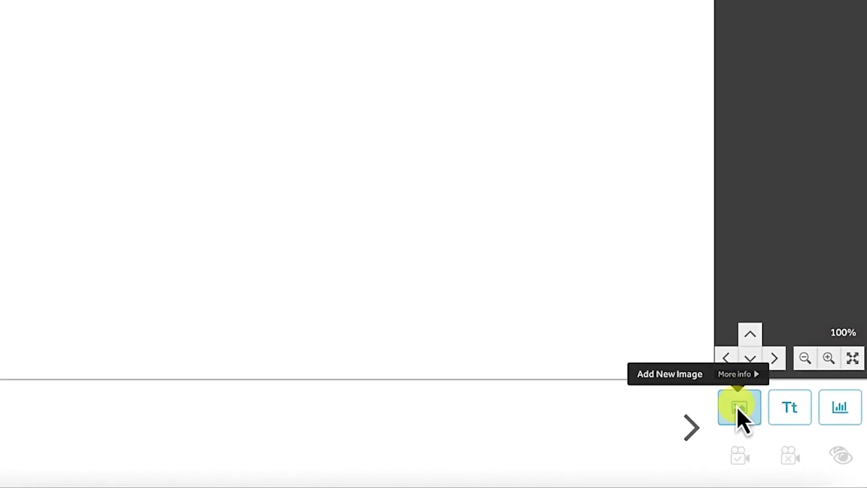
Open the library for adding a new image and browse the recently used images through page 5.
left_click(739, 409)
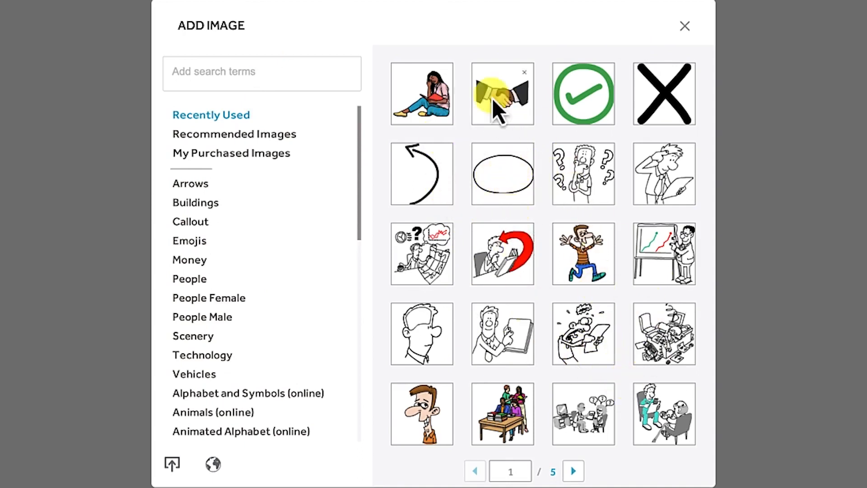
left_click(574, 472)
left_click(574, 471)
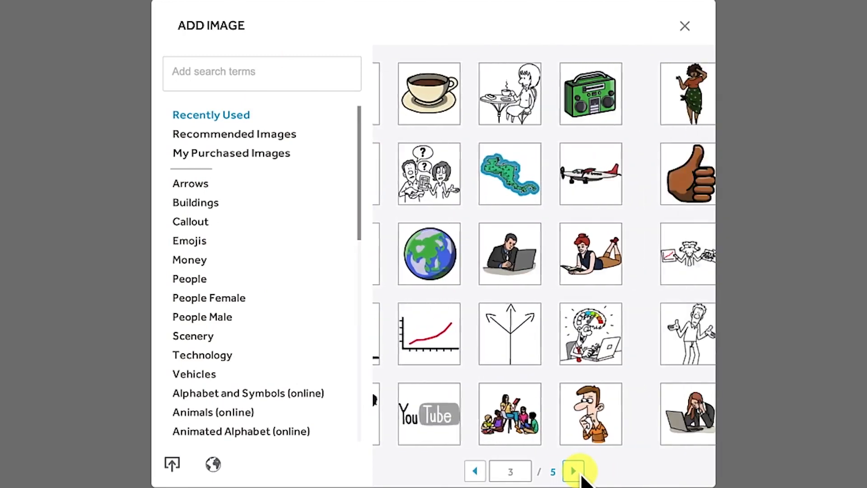
left_click(573, 472)
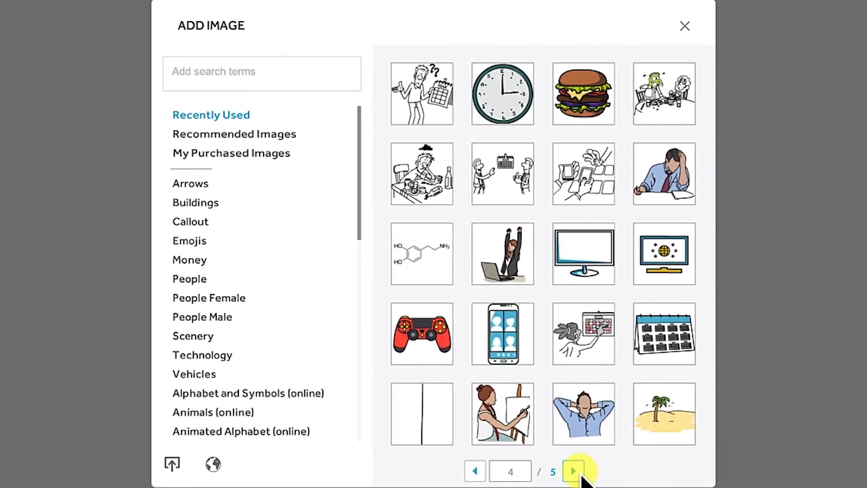
left_click(574, 471)
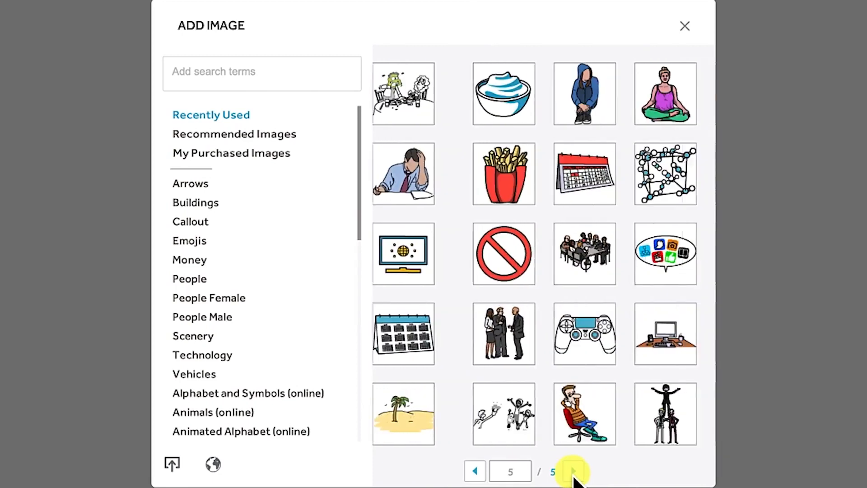
left_click(475, 471)
left_click(474, 471)
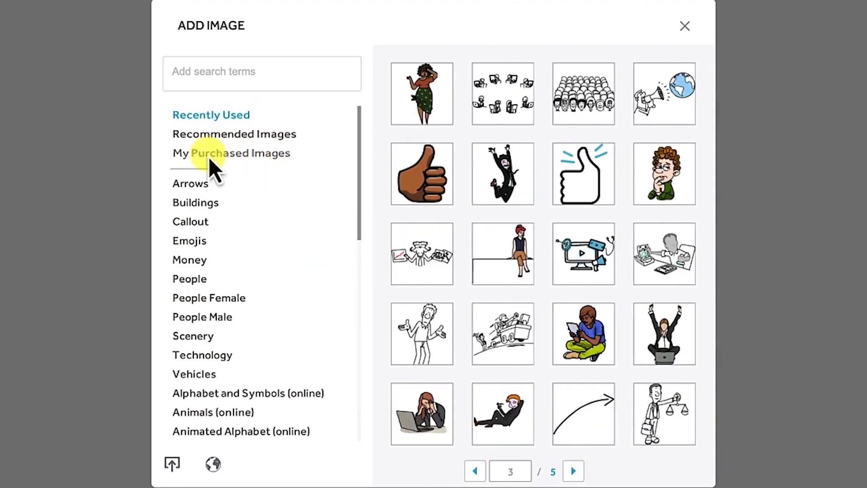
Look through the recommended images and the purchased images, and survey the list of image categories.
left_click(262, 137)
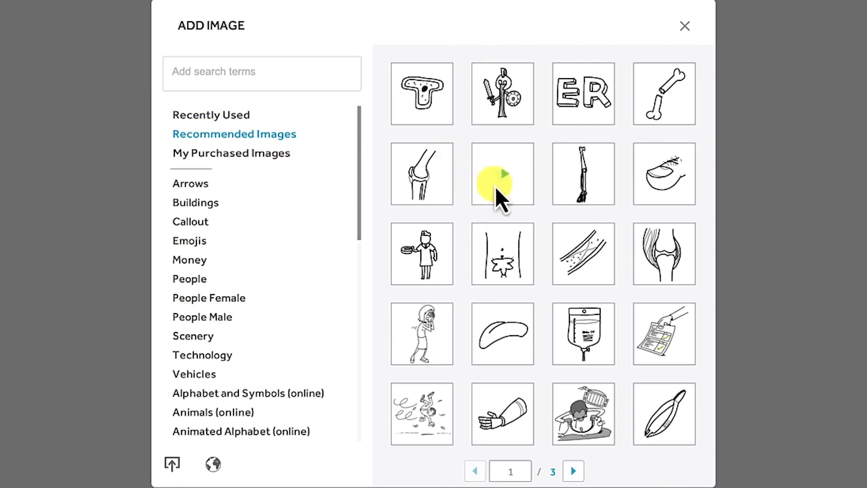
left_click(574, 471)
left_click(275, 157)
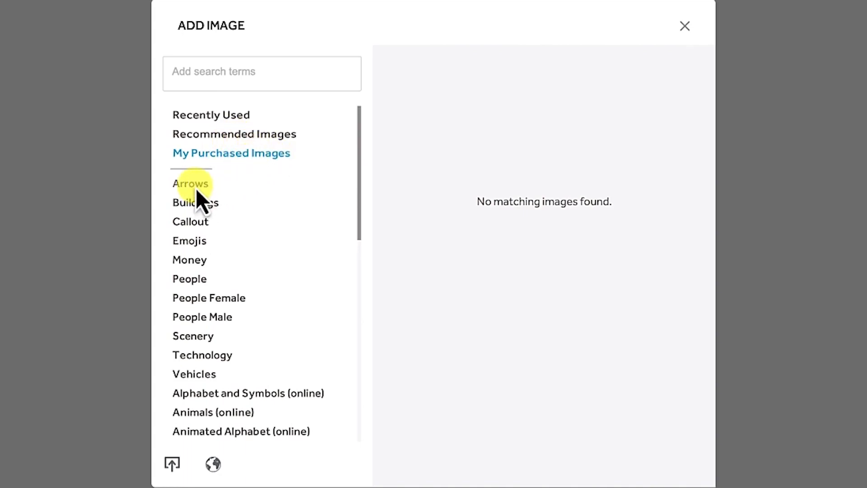
scroll(223, 366, "down", 1)
scroll(224, 366, "down", 2)
scroll(223, 368, "up", 3)
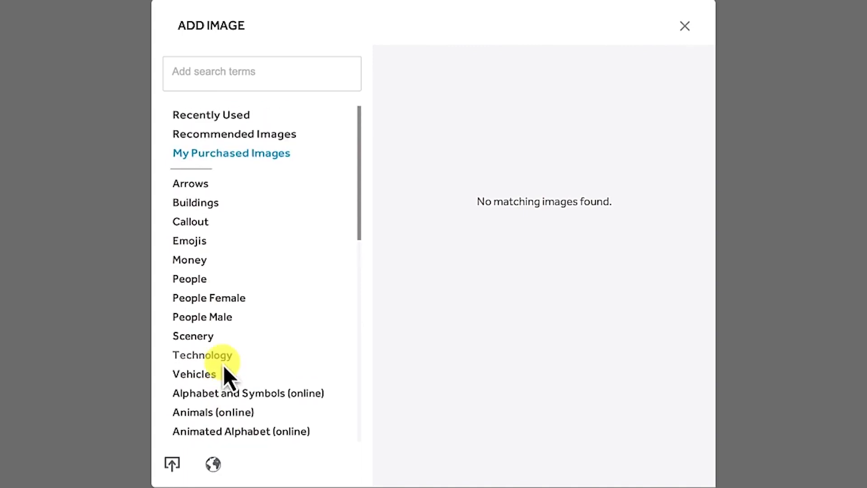
Browse the first two pages of images in each of the Arrows, Buildings and Callout categories.
left_click(208, 189)
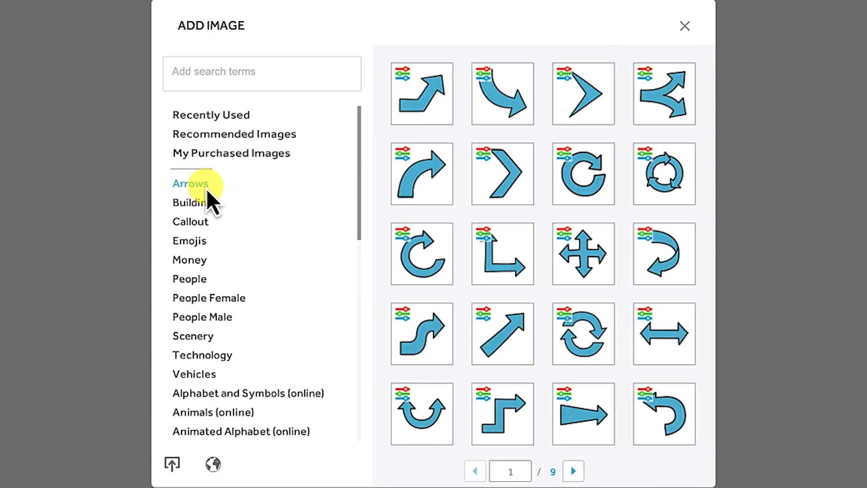
left_click(574, 471)
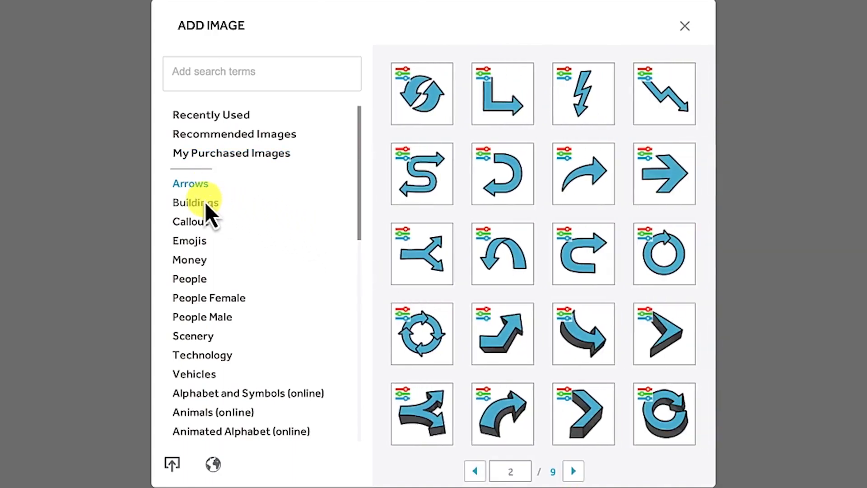
left_click(205, 202)
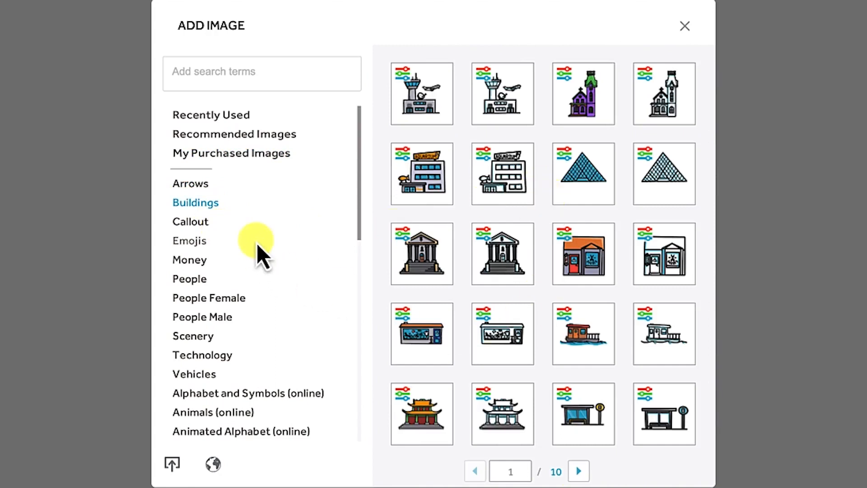
left_click(580, 474)
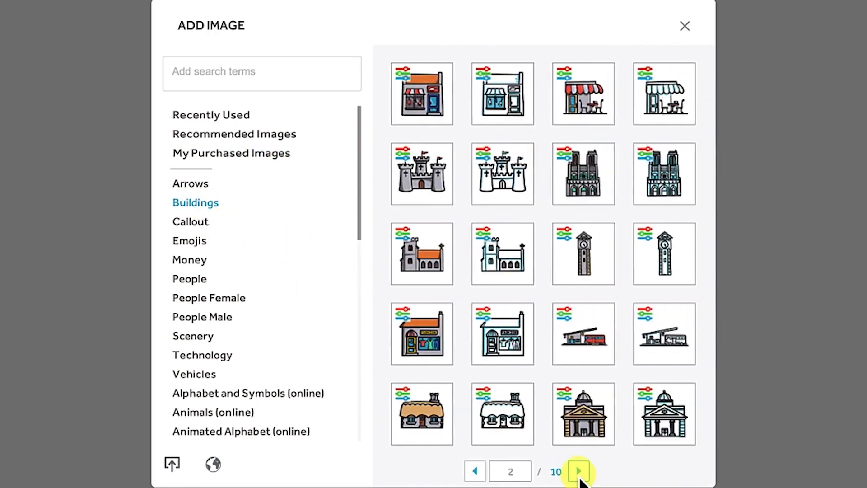
left_click(207, 228)
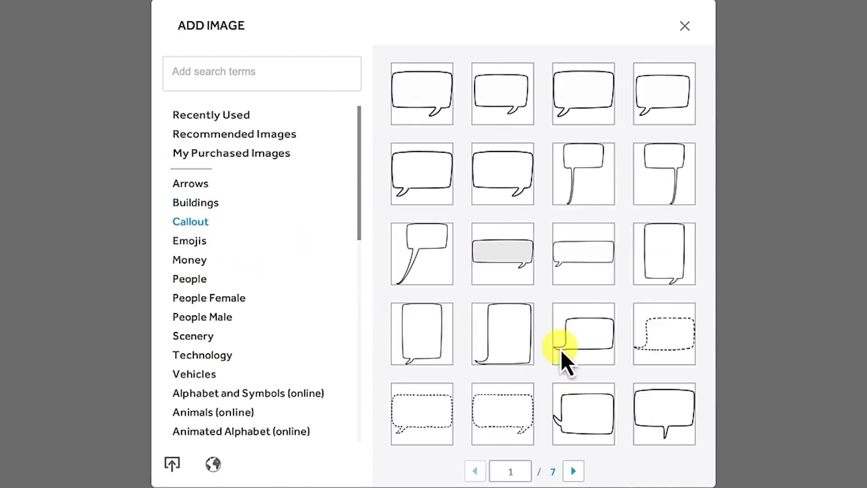
left_click(574, 471)
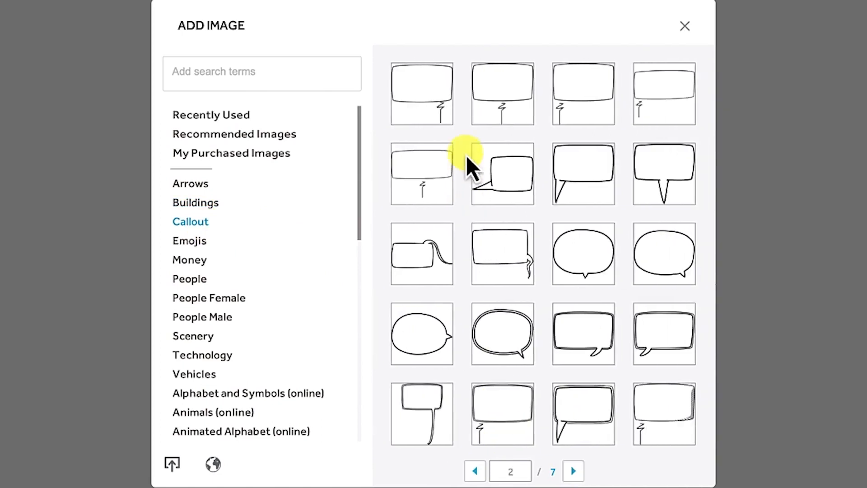
View the Emojis and Money categories, and browse the People category through page 5.
left_click(189, 238)
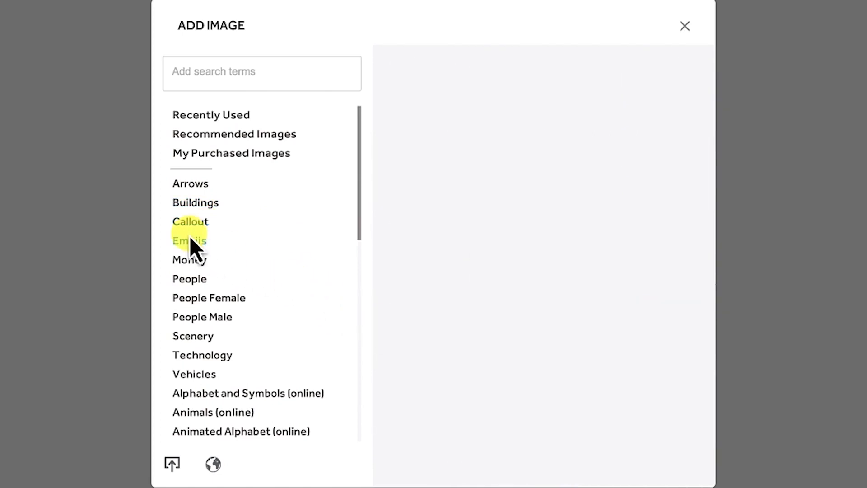
left_click(189, 261)
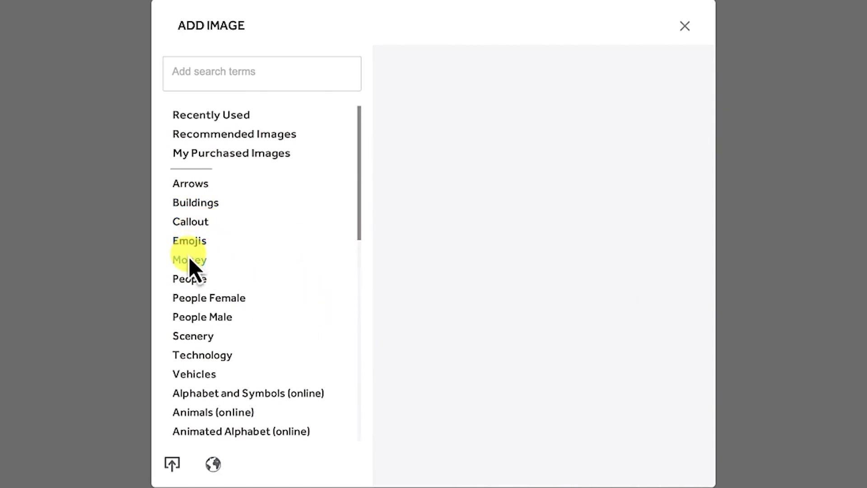
left_click(203, 283)
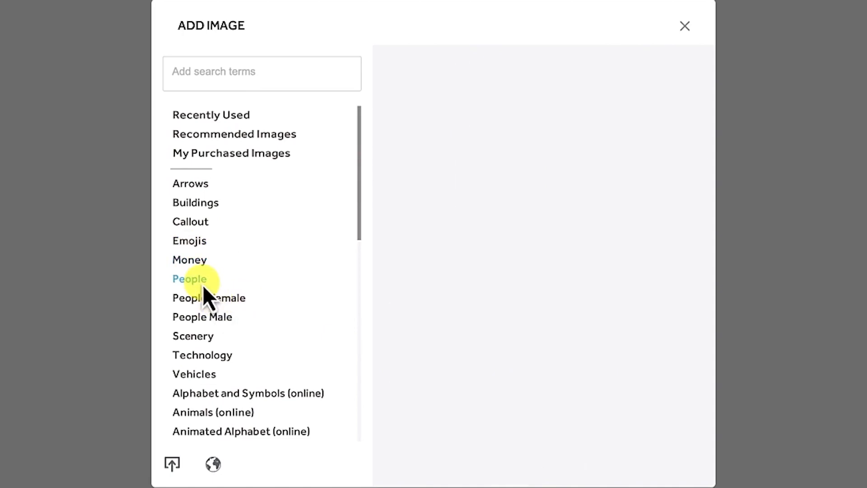
left_click(581, 472)
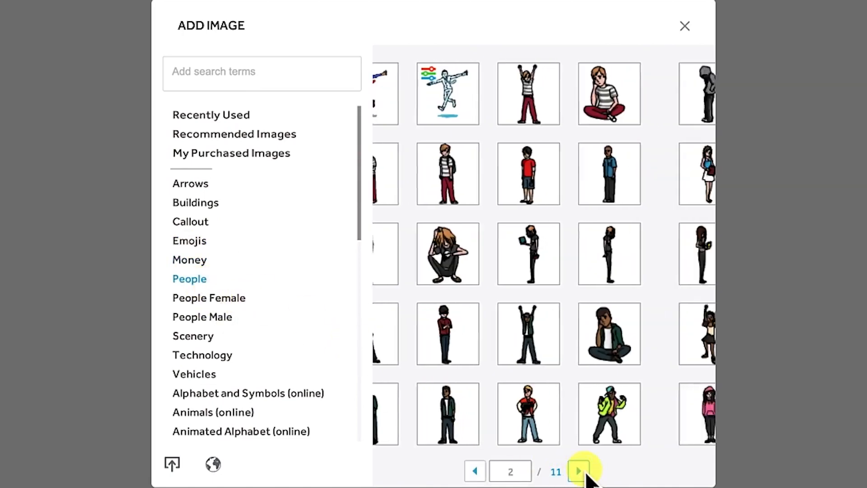
left_click(582, 472)
left_click(583, 472)
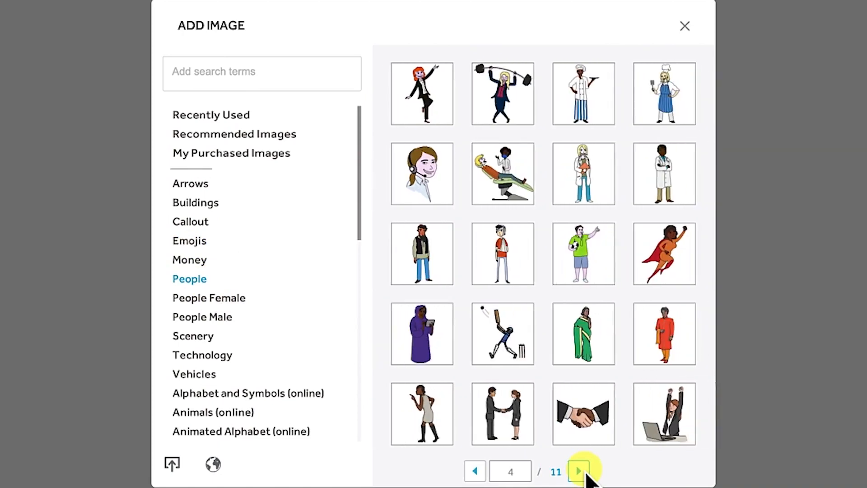
left_click(582, 472)
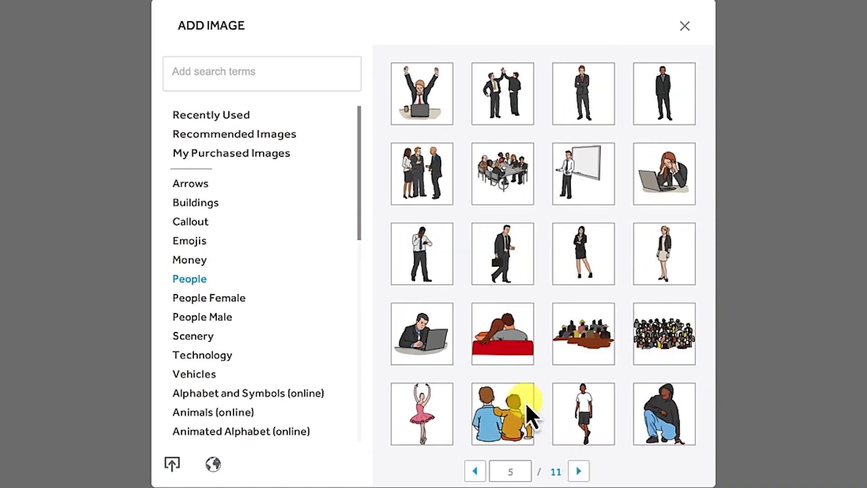
View the People Female and People Male categories, and browse several pages of Scenery images.
left_click(225, 300)
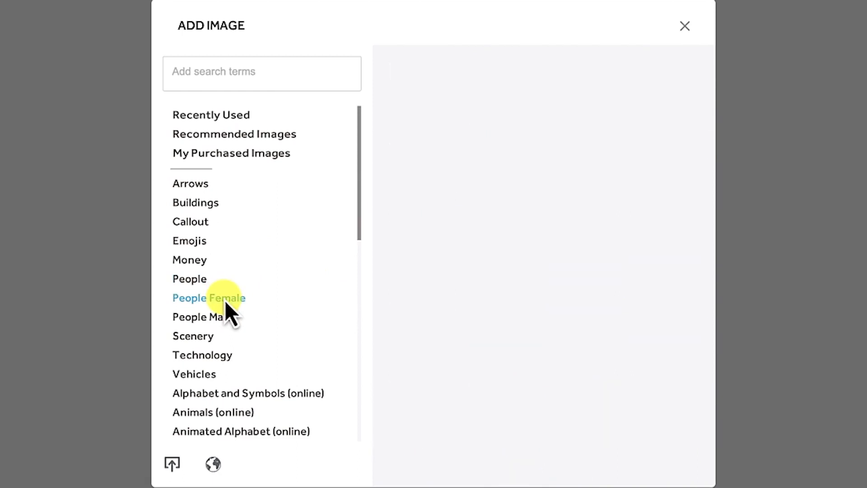
left_click(208, 323)
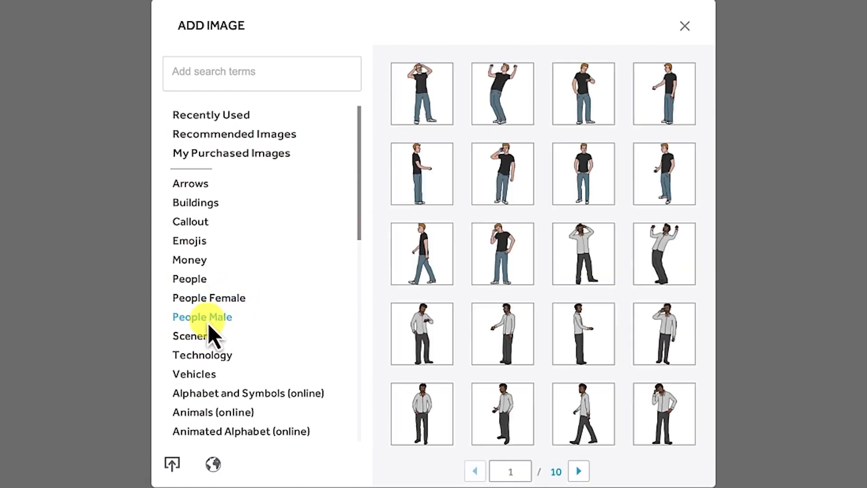
left_click(197, 338)
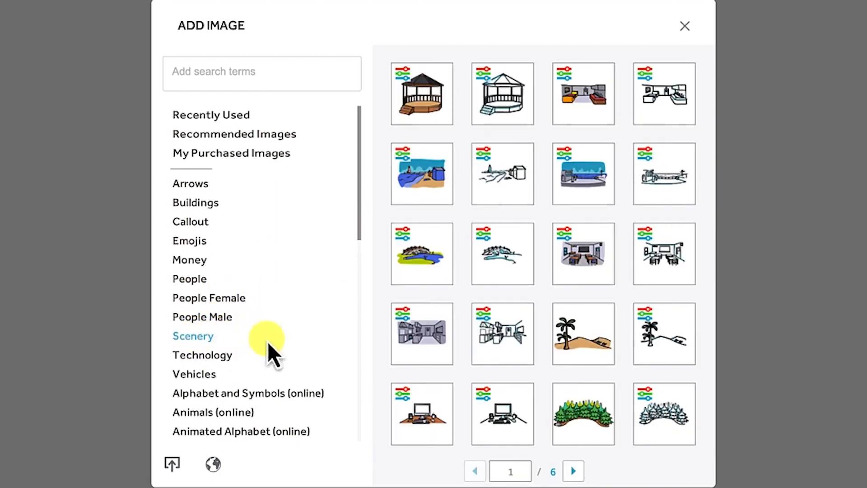
left_click(573, 472)
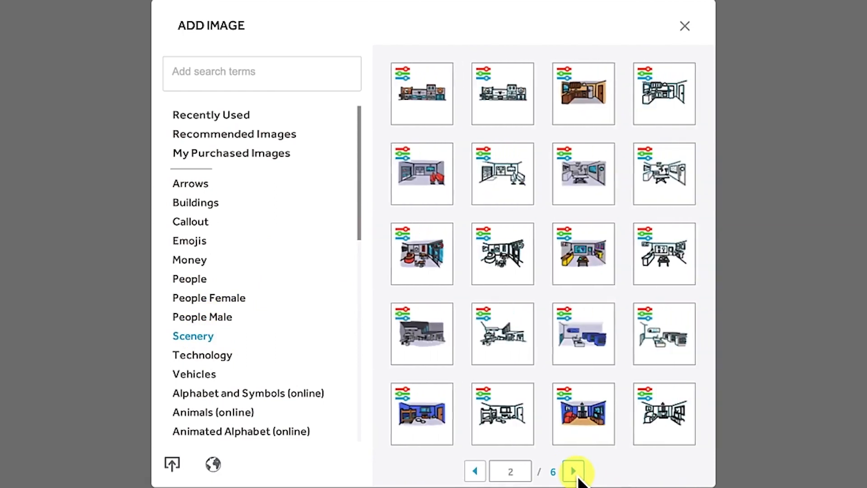
left_click(573, 471)
left_click(574, 472)
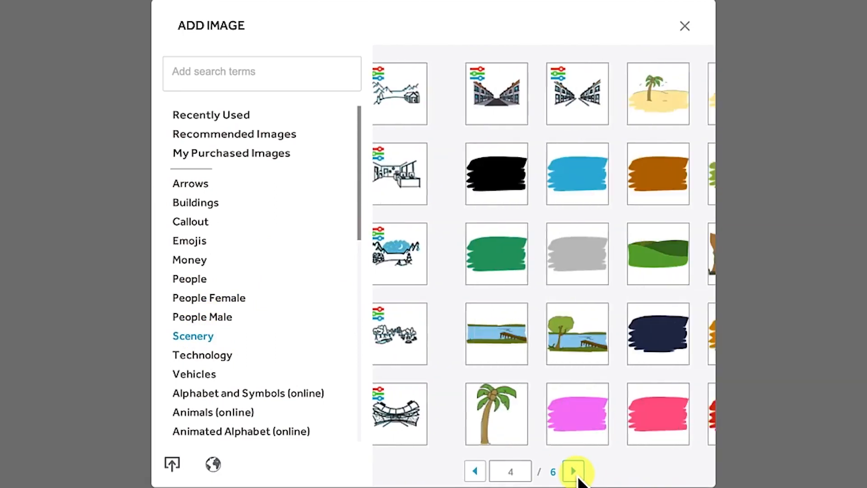
Browse the first three pages of images in the Technology category.
left_click(222, 359)
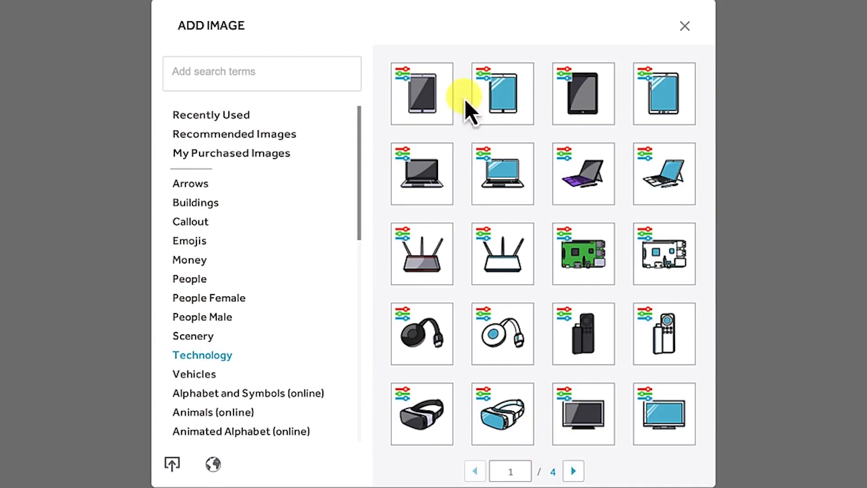
left_click(573, 472)
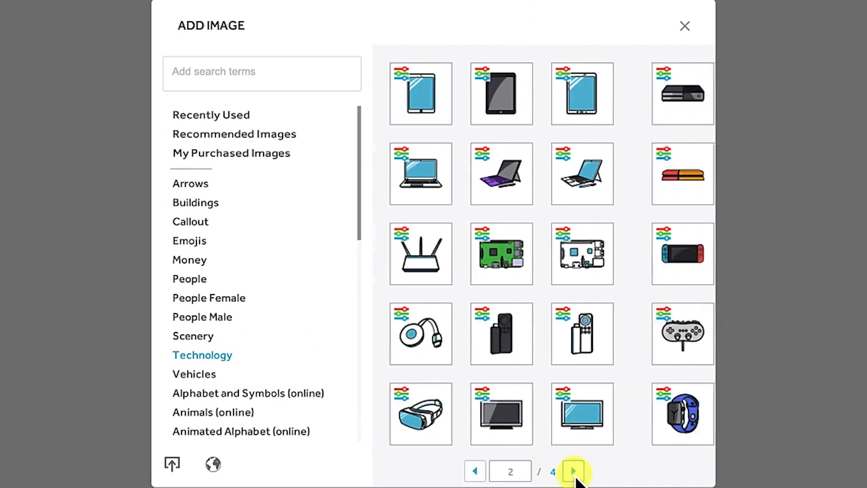
left_click(574, 472)
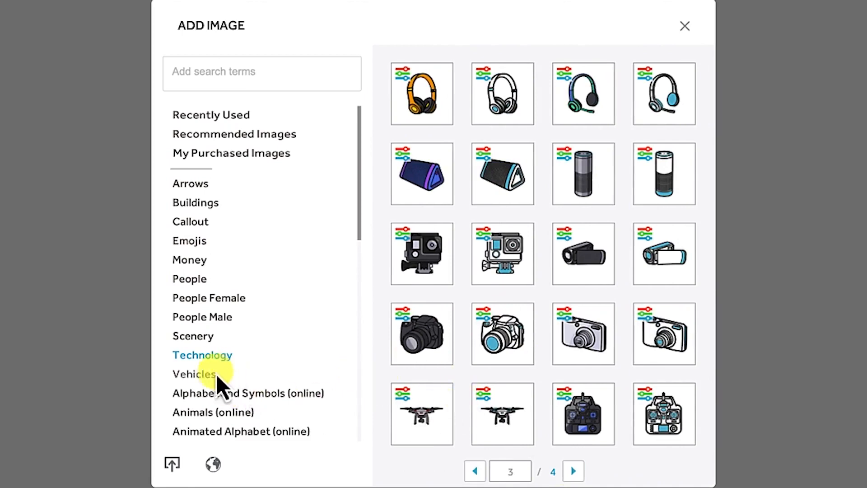
Browse the images in the Vehicles category through page 5.
left_click(199, 374)
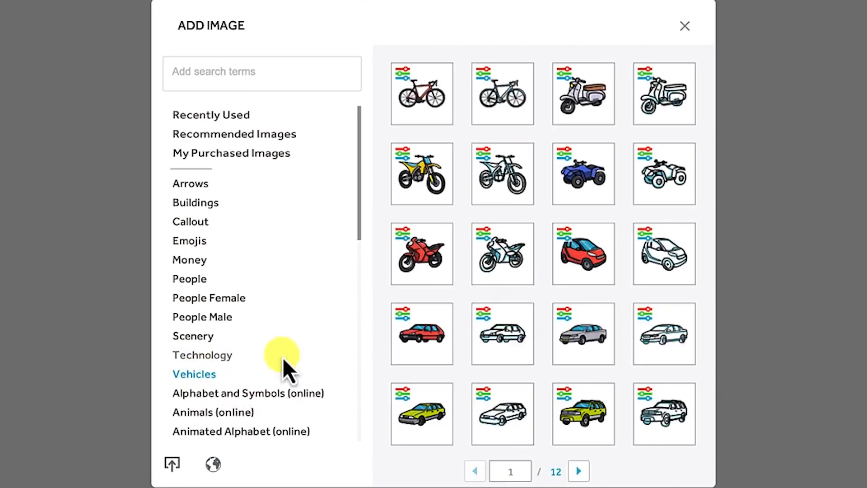
left_click(579, 472)
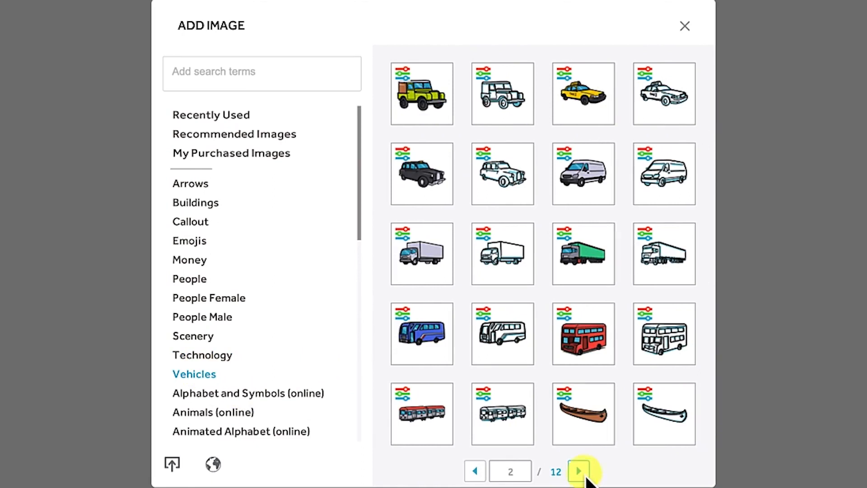
left_click(586, 474)
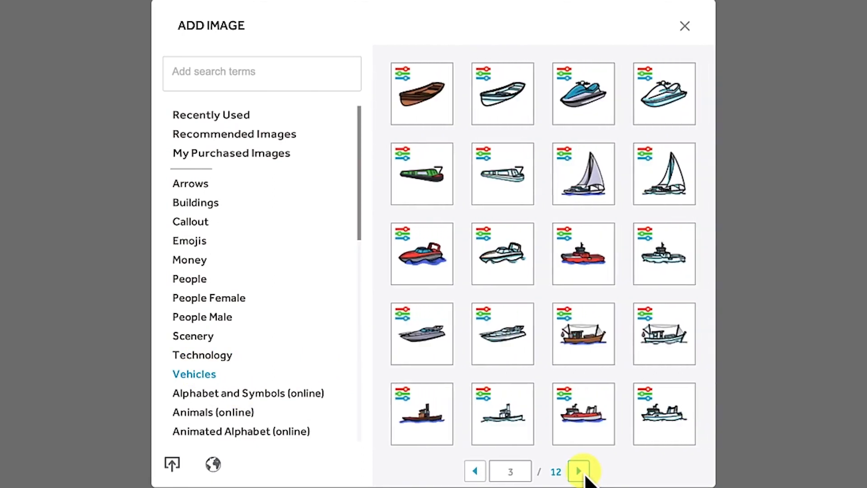
left_click(584, 473)
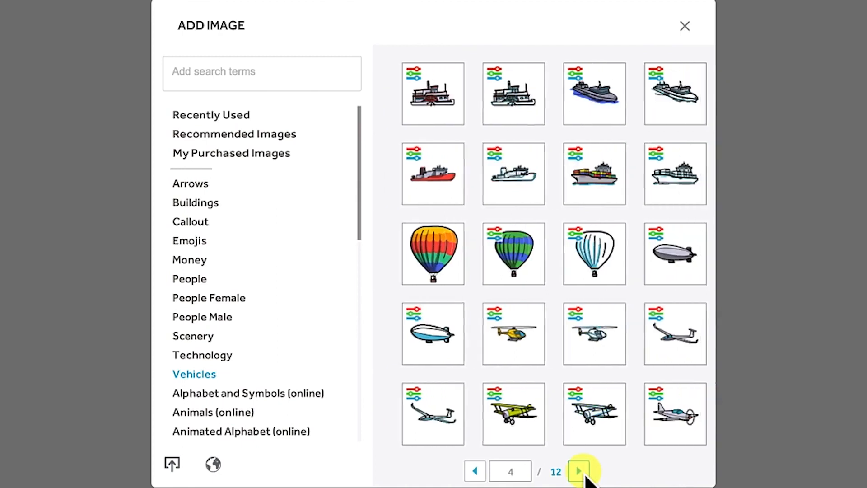
left_click(580, 472)
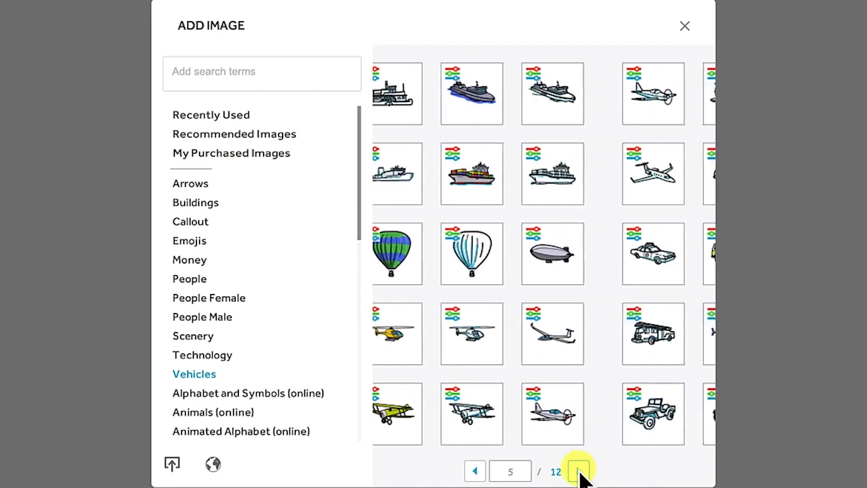
View the Alphabet and Symbols (online) category, and browse the Animals (online) images through page 4.
scroll(197, 311, "down", 1)
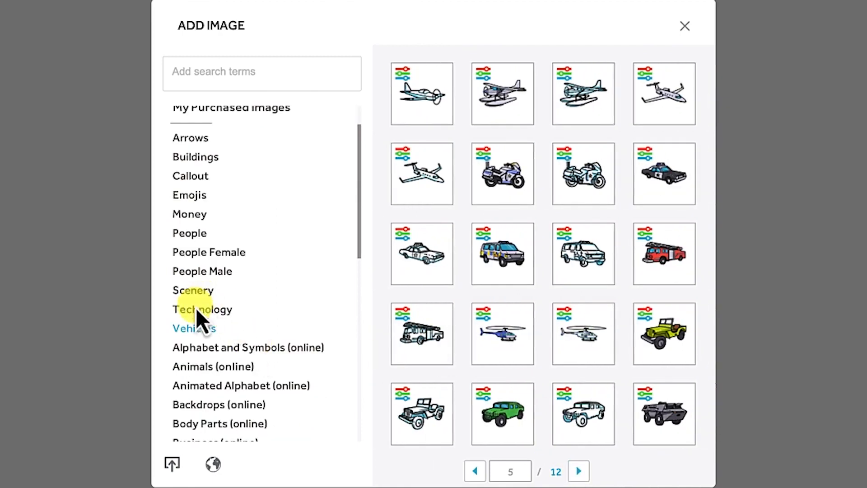
left_click(226, 349)
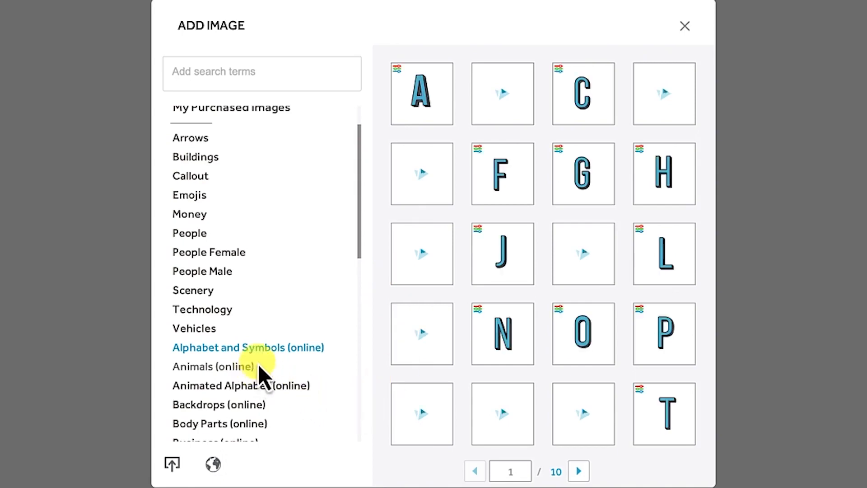
left_click(237, 371)
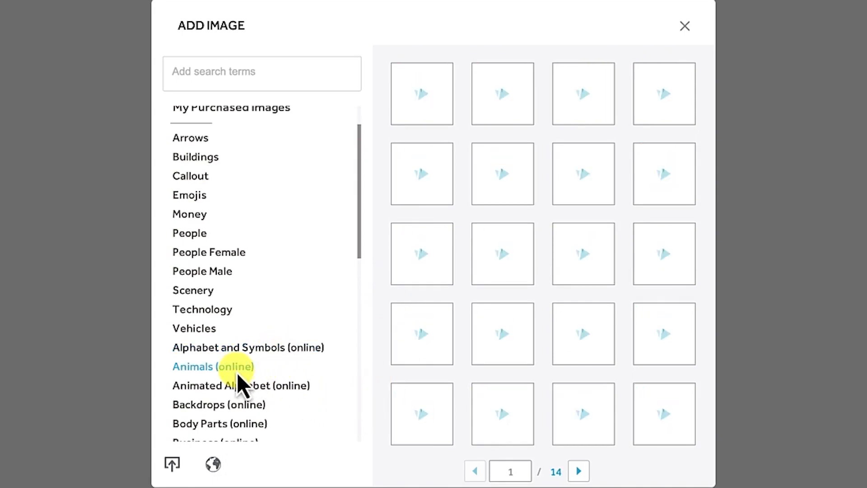
left_click(580, 472)
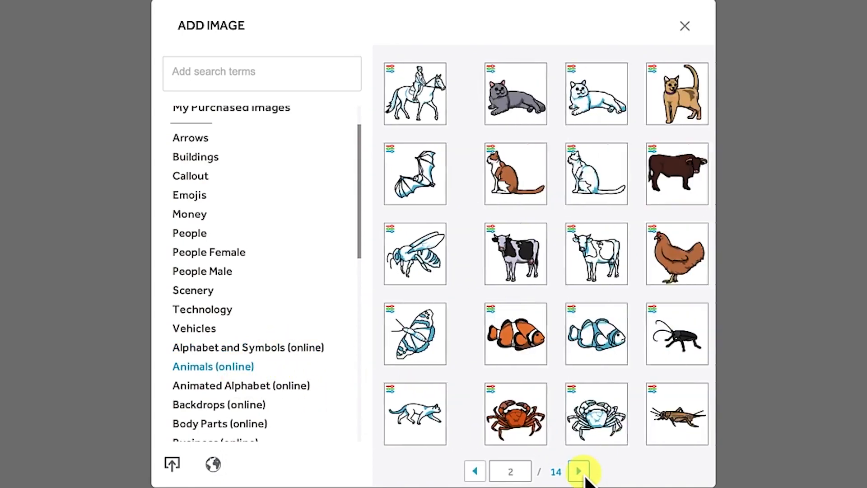
left_click(580, 472)
left_click(580, 472)
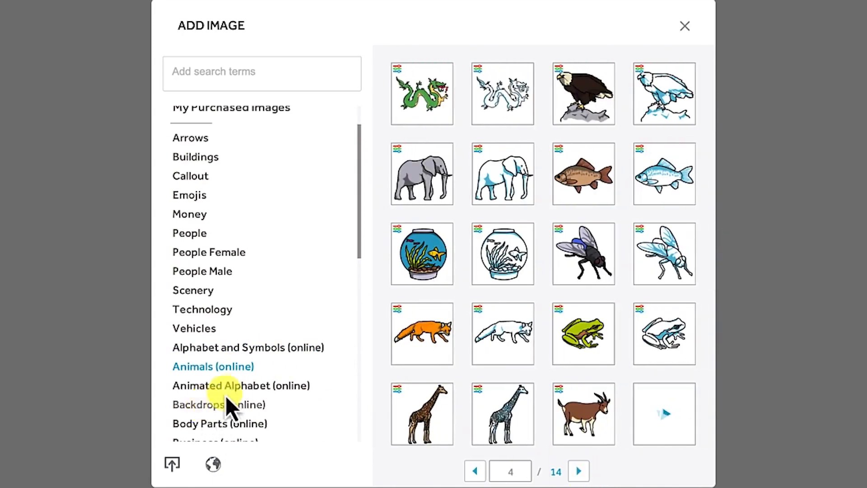
View the Animated Alphabet (online) category, and browse the Backdrops (online) images through page 4.
left_click(237, 390)
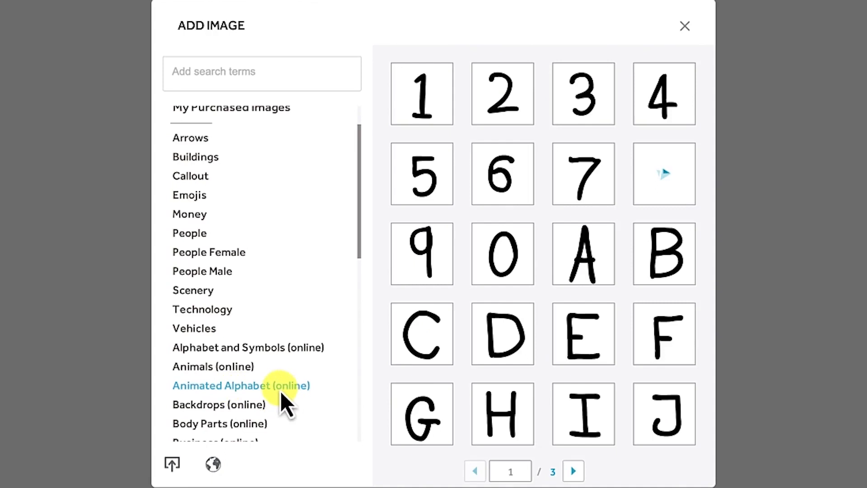
left_click(246, 407)
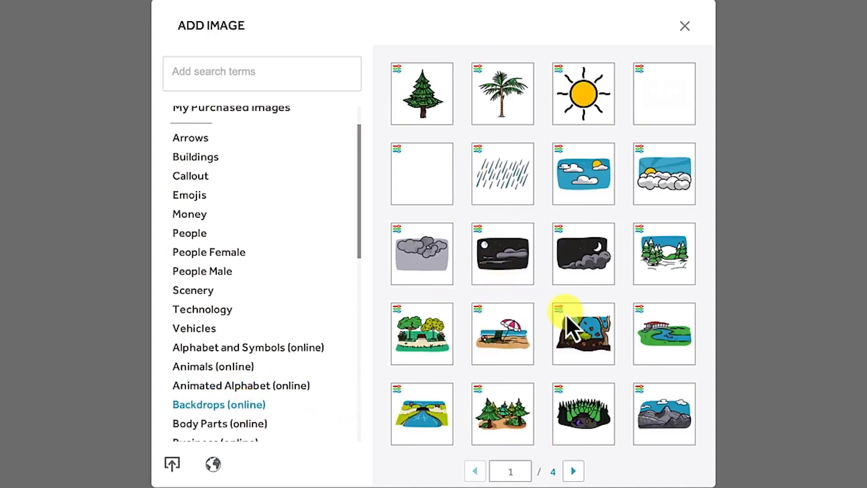
left_click(574, 471)
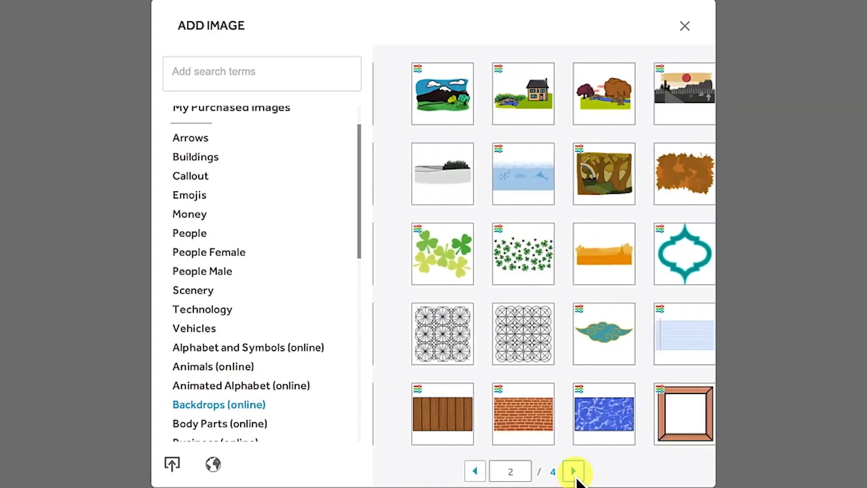
left_click(573, 471)
left_click(574, 471)
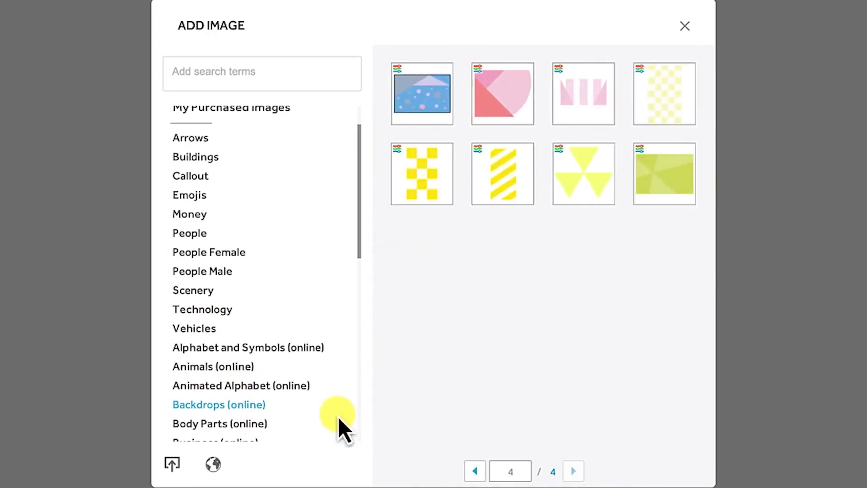
View the Body Parts (online) category, and browse the Business (online) images through page 4.
scroll(236, 422, "down", 3)
scroll(234, 416, "down", 2)
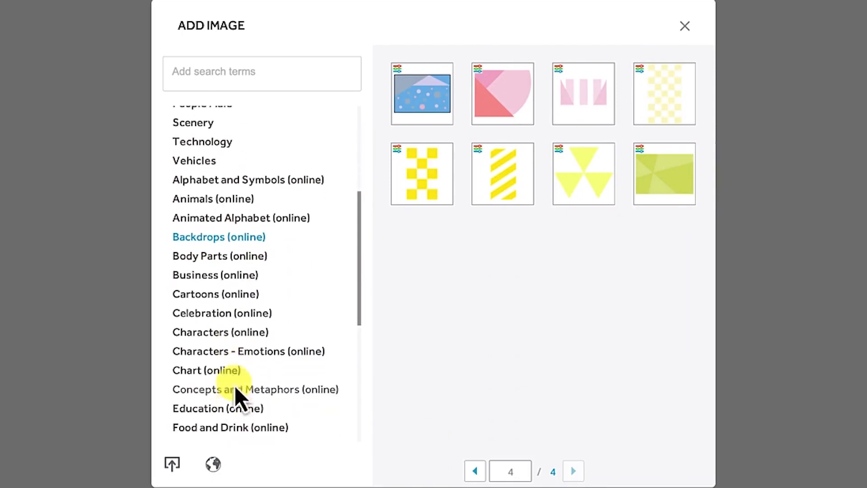
left_click(218, 257)
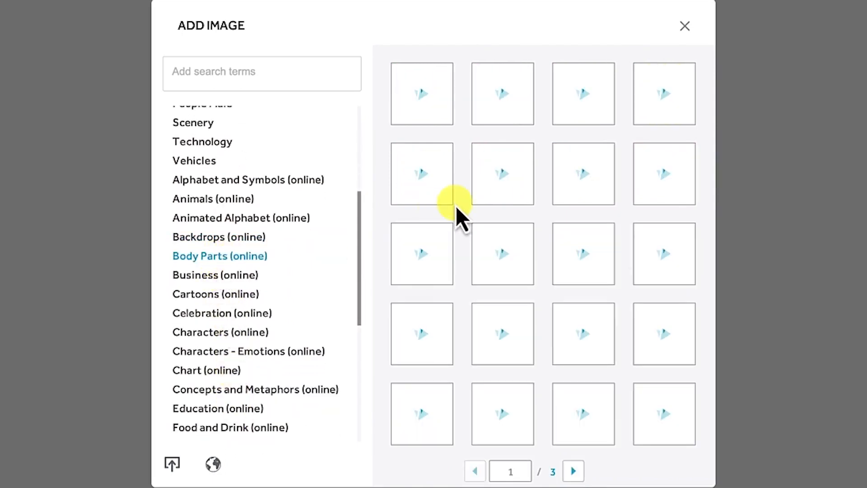
left_click(239, 275)
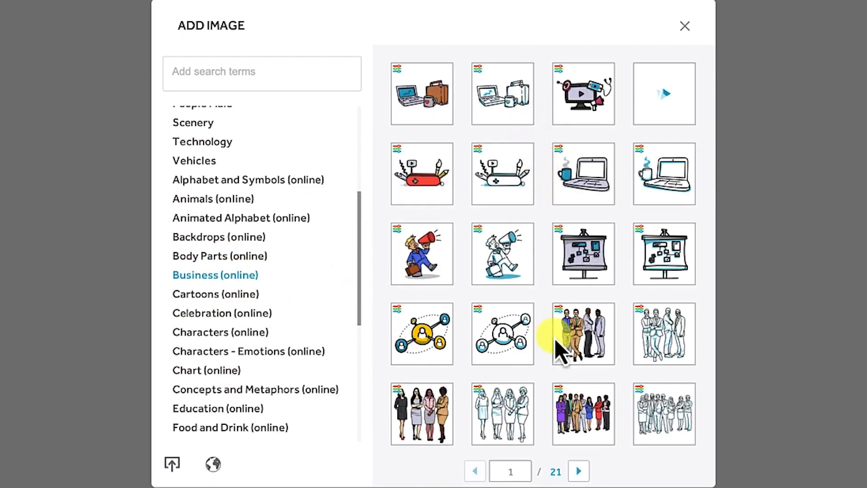
left_click(579, 472)
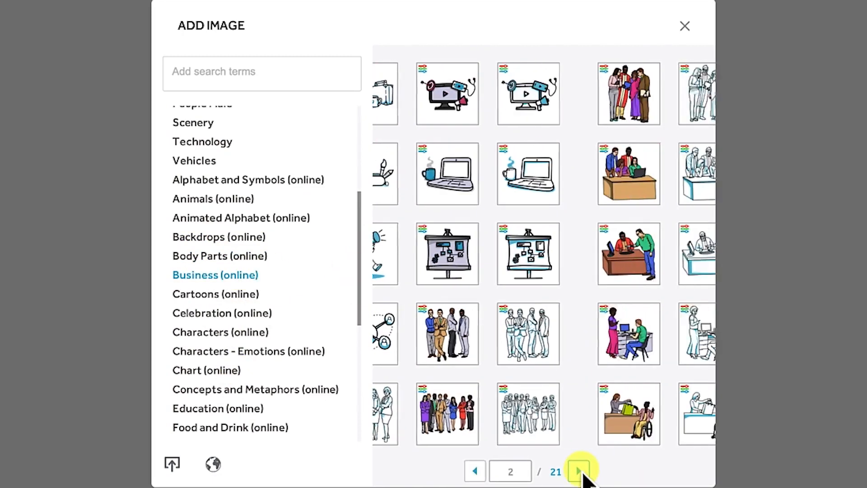
left_click(581, 472)
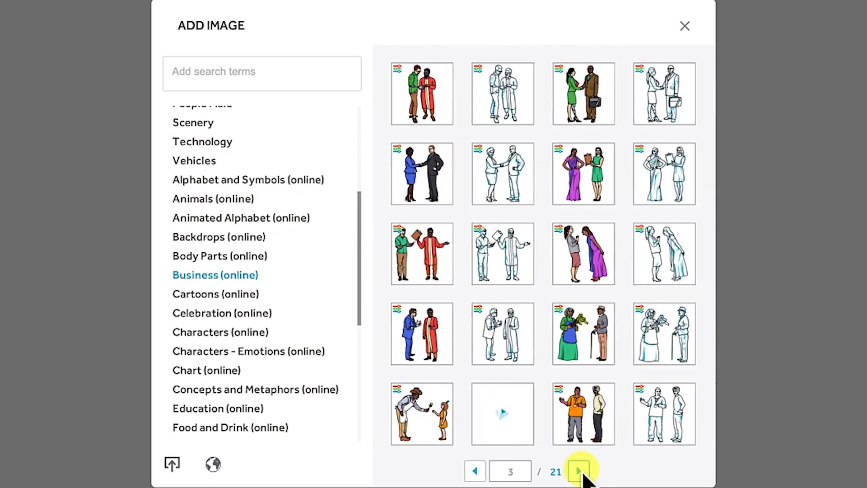
left_click(580, 472)
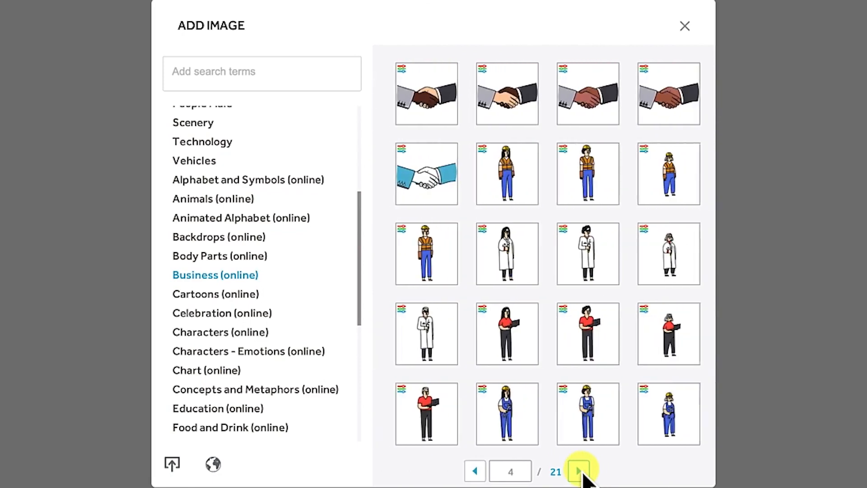
Browse the first three pages of images in the Cartoons (online) category.
left_click(283, 386)
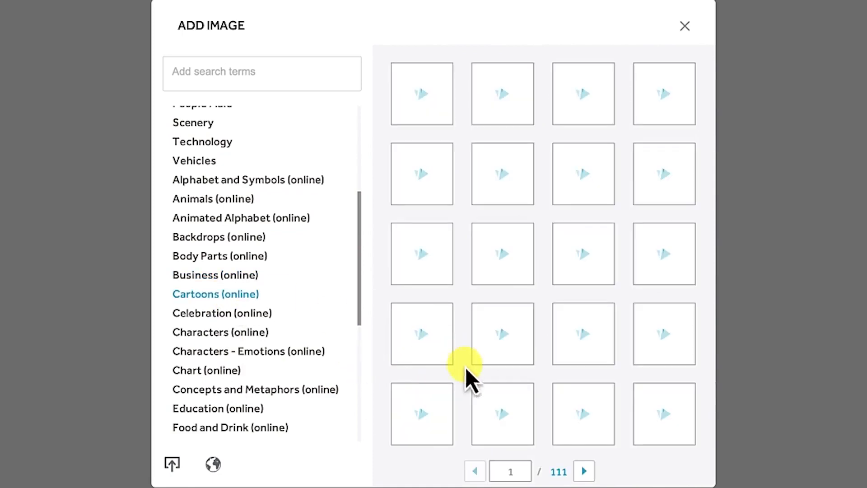
left_click(584, 471)
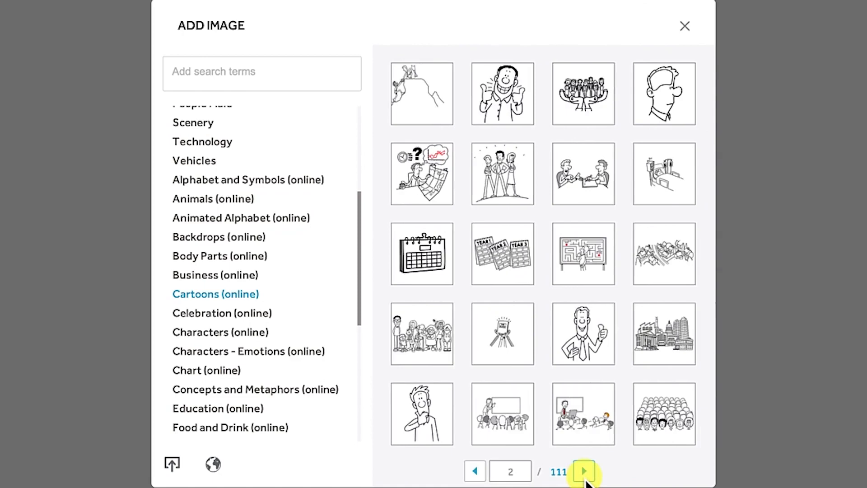
left_click(584, 471)
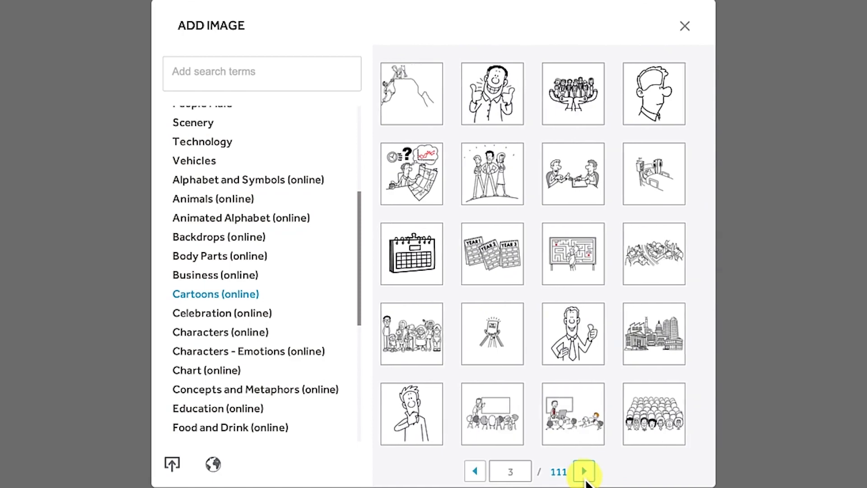
Browse the Celebration (online) images through page 3, and view the Characters and Characters - Emotions (online) categories.
left_click(259, 316)
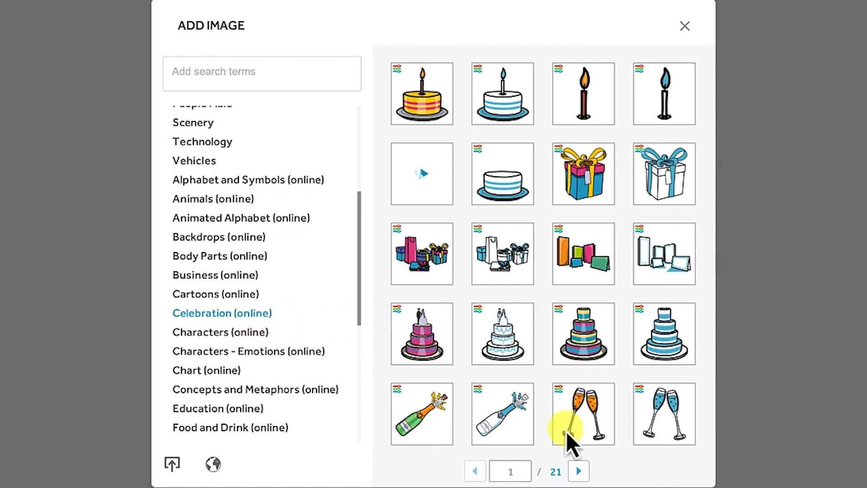
left_click(581, 471)
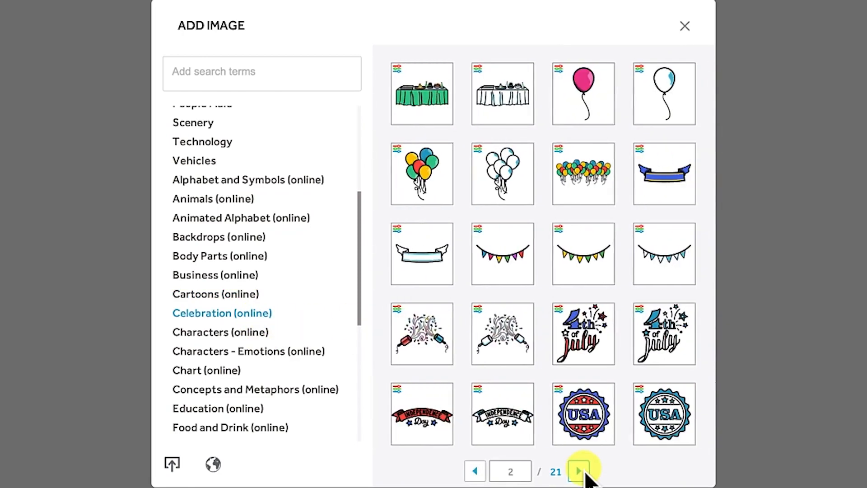
left_click(580, 471)
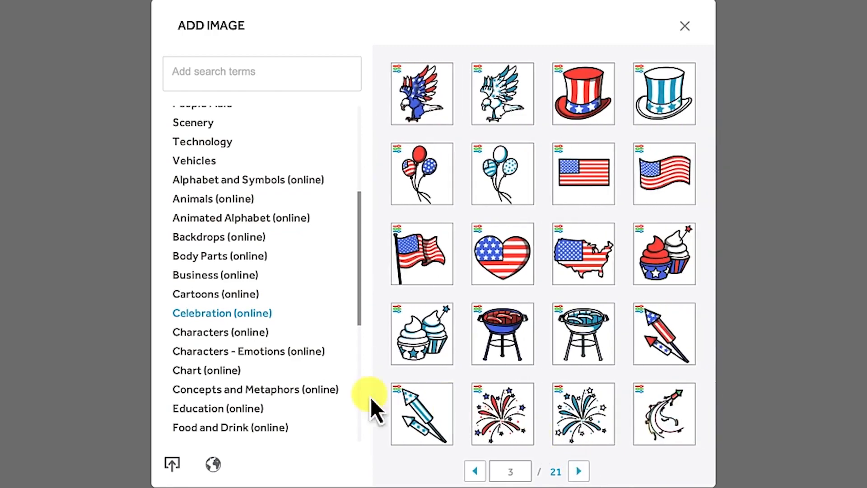
left_click(213, 332)
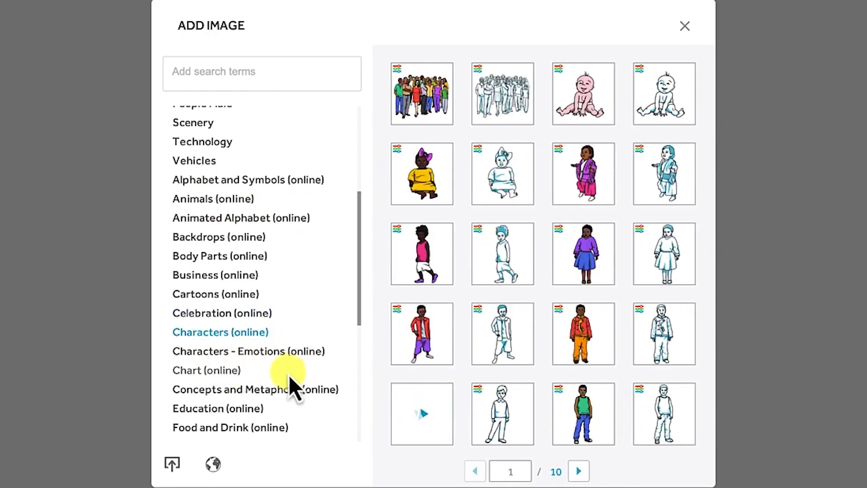
left_click(219, 356)
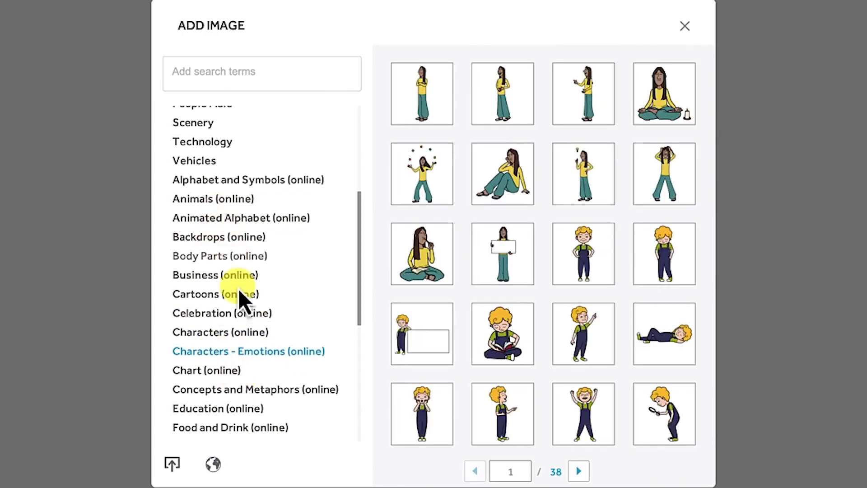
View the images in the GIFs (online), Science (online) and Shapes (online) categories.
scroll(238, 239, "down", 5)
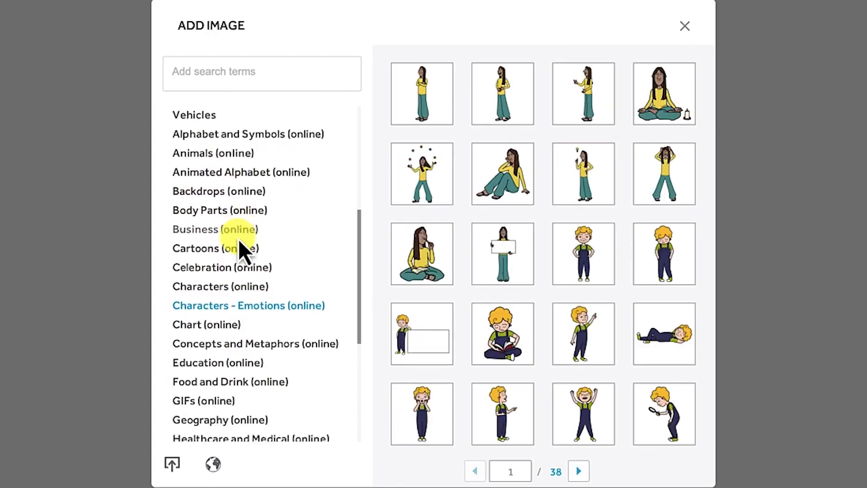
scroll(239, 239, "down", 2)
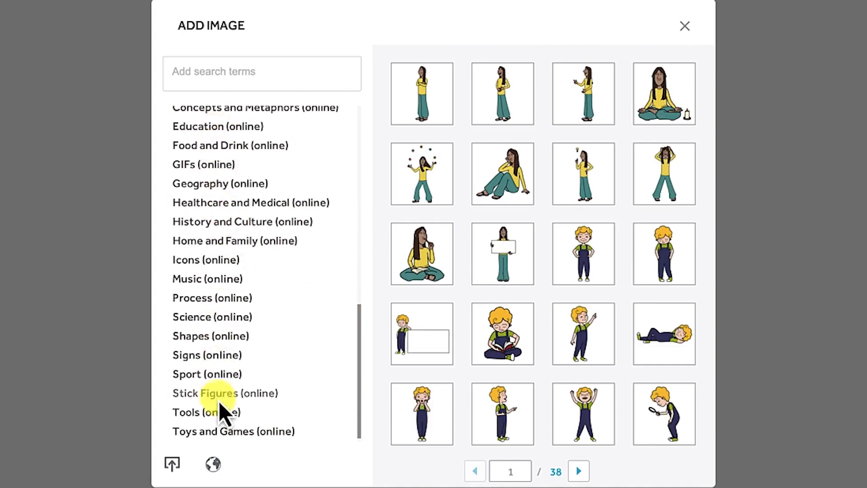
left_click(195, 172)
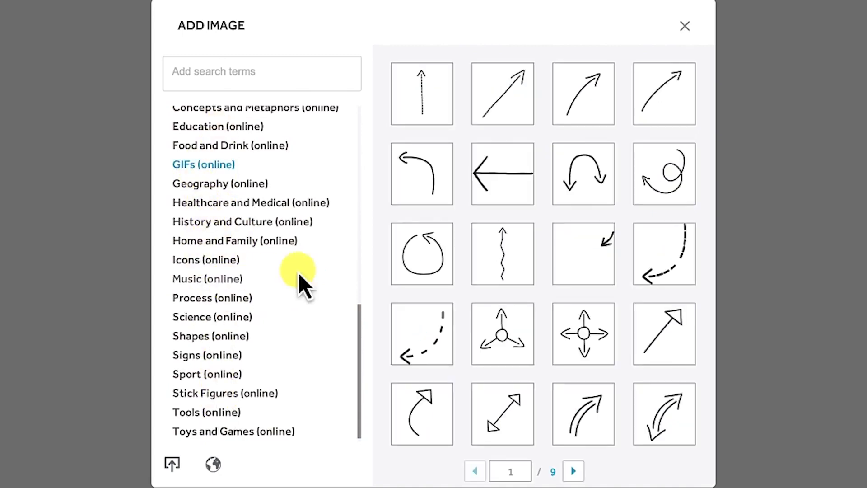
left_click(232, 318)
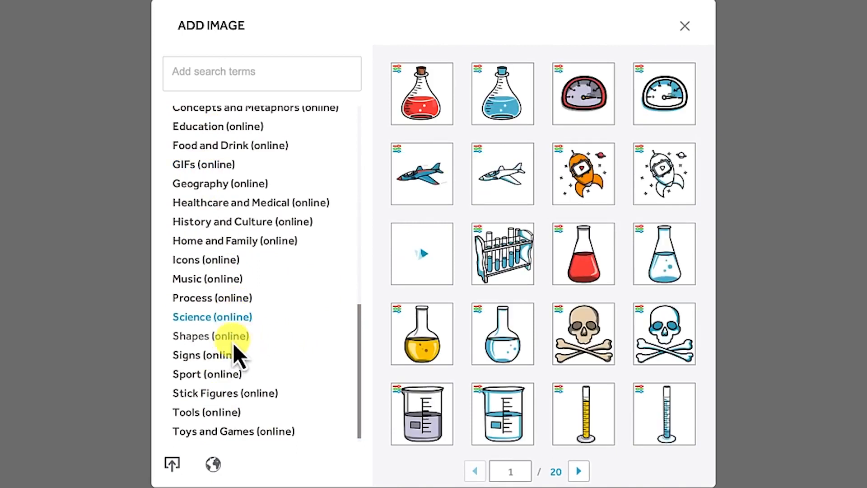
left_click(229, 340)
scroll(253, 417, "down", 1)
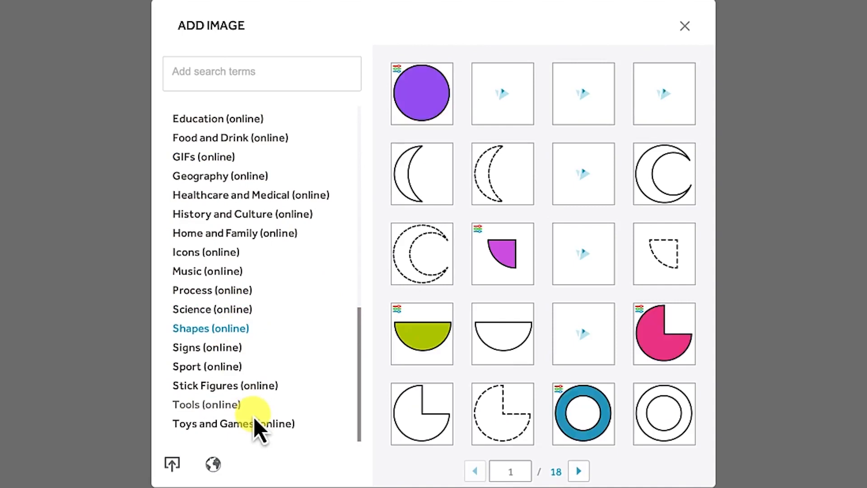
Search the image library for "social media".
scroll(253, 416, "up", 10)
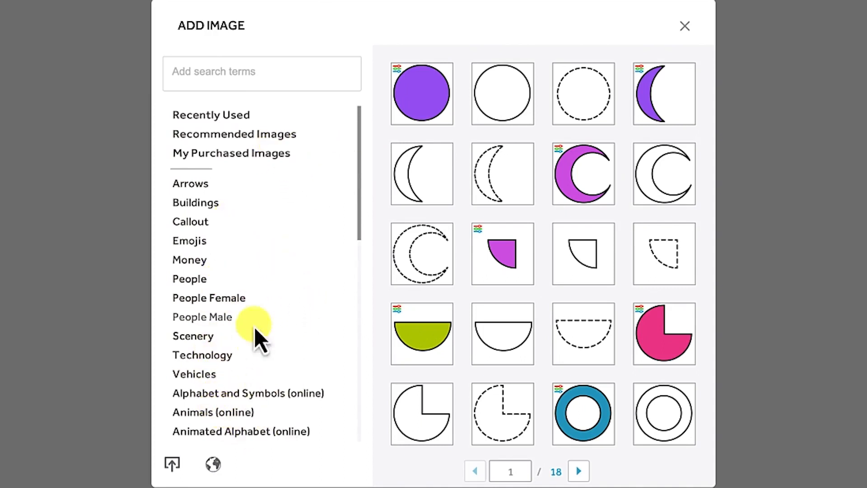
left_click(238, 75)
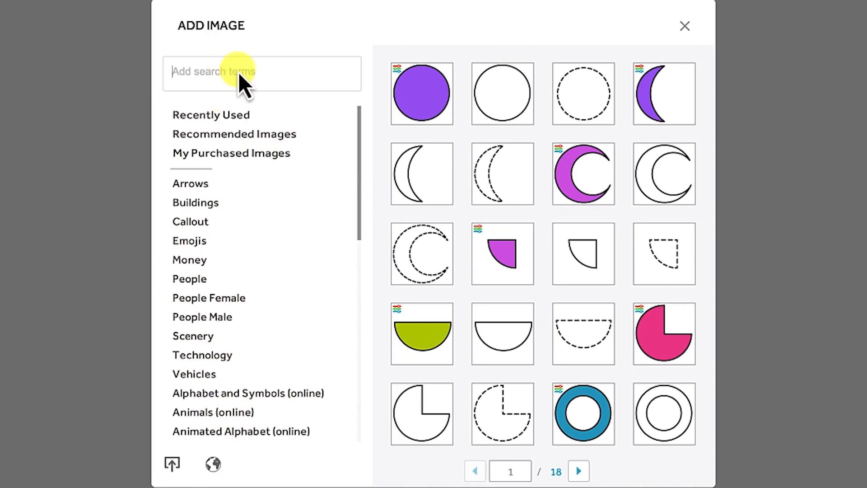
key("Return")
type("social media")
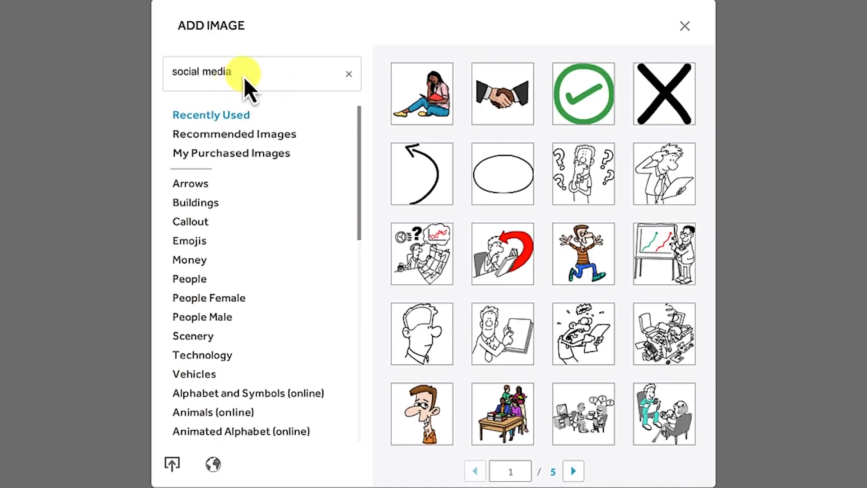
key("Return")
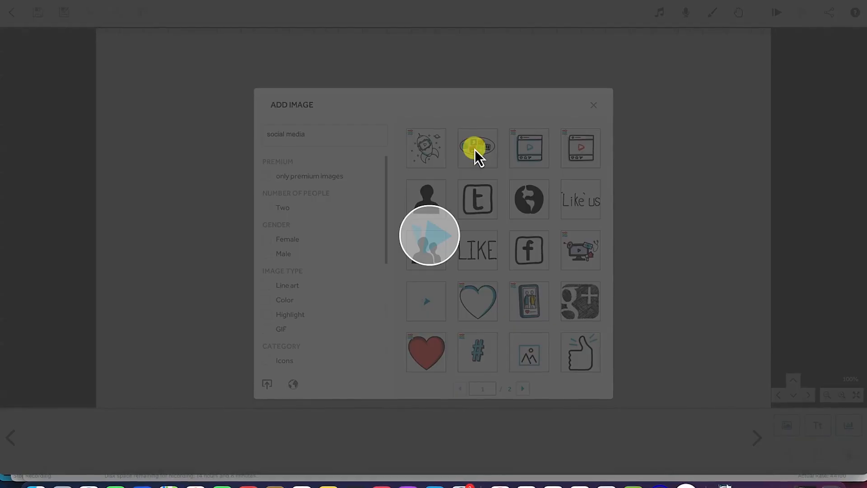
Add the speech bubble image with colored social media icons and move it to the upper-left area of the canvas.
left_click(476, 149)
left_click_drag(433, 216, 251, 159)
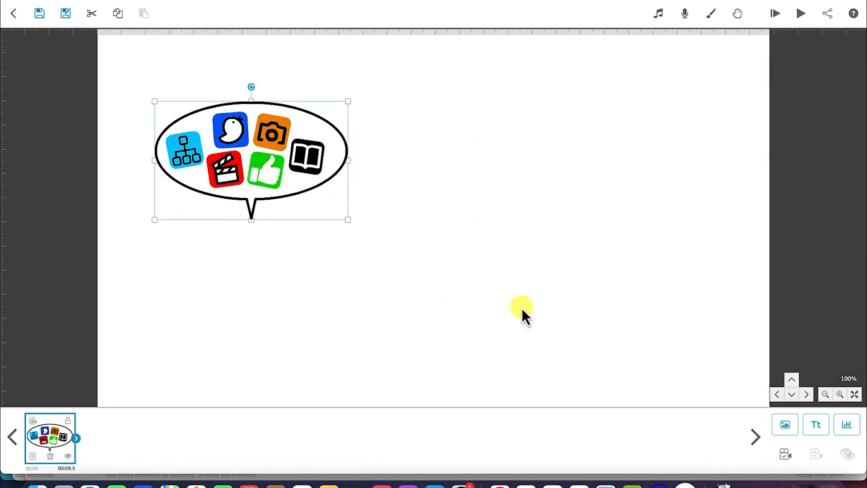
Search the image library for "computer".
left_click(796, 429)
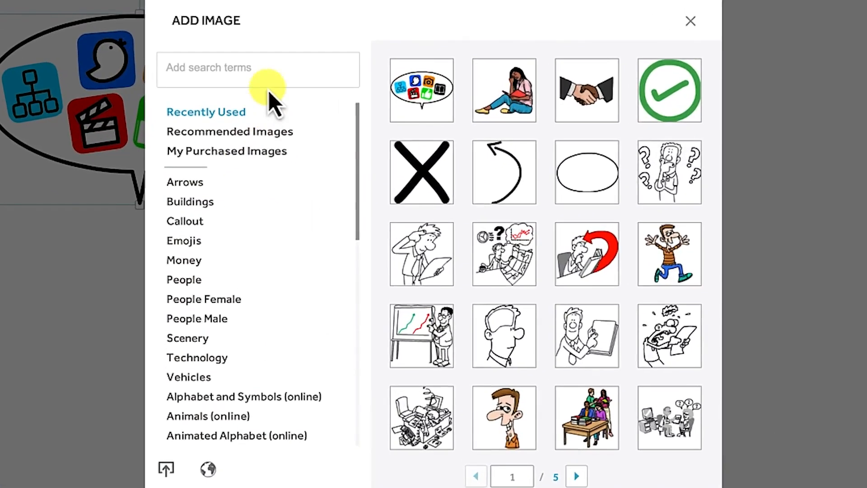
left_click(330, 135)
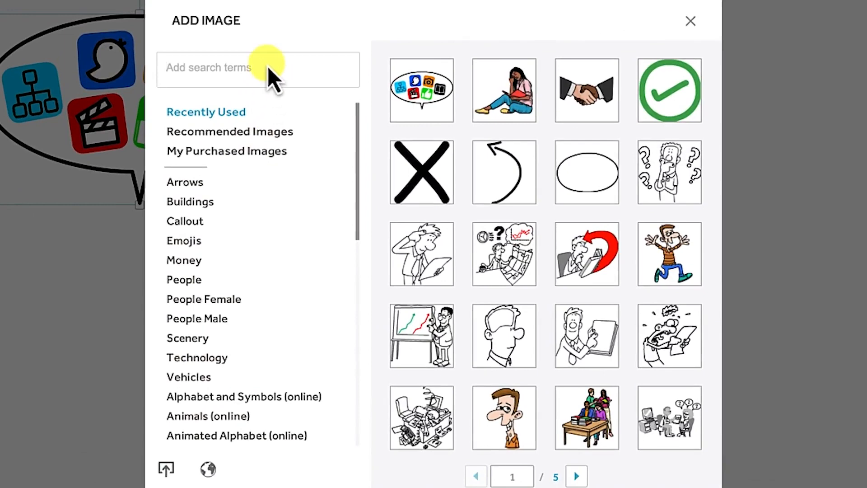
type("computer")
key("Return")
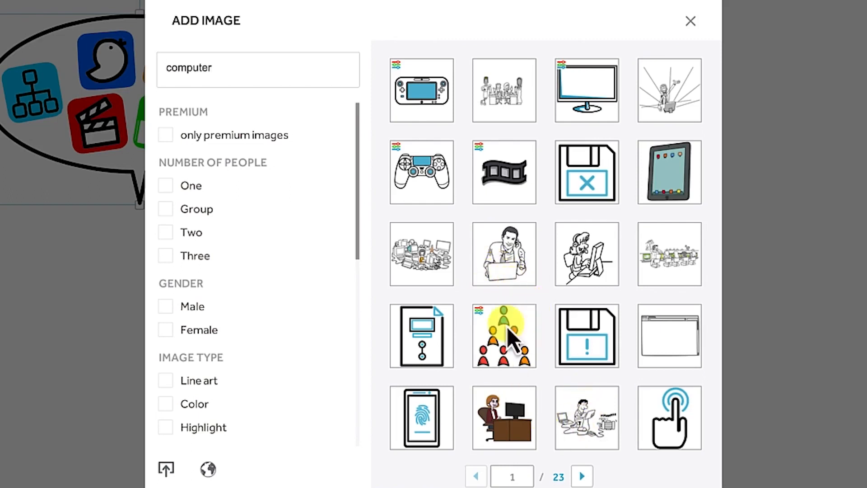
Add the image of a woman standing beside a man at a laptop desk from results page 2 and move it to the canvas's upper-right area.
left_click(582, 477)
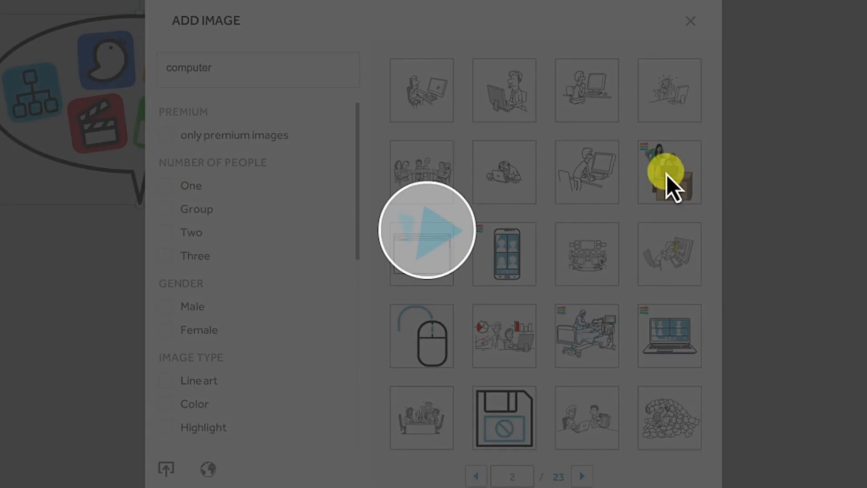
left_click(667, 177)
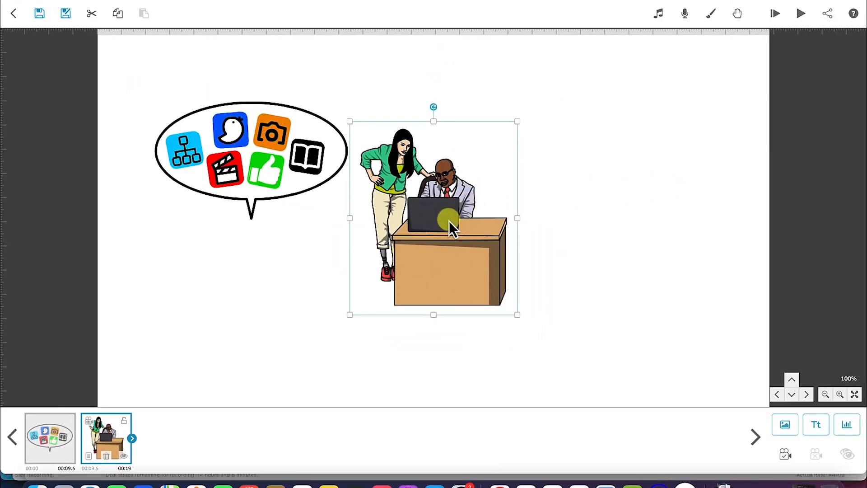
left_click_drag(449, 221, 636, 175)
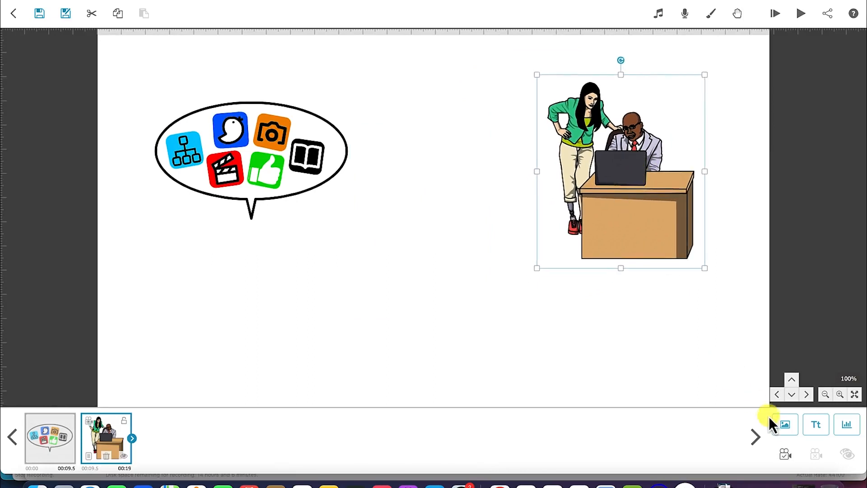
Search the image library for "Hospital".
left_click(785, 425)
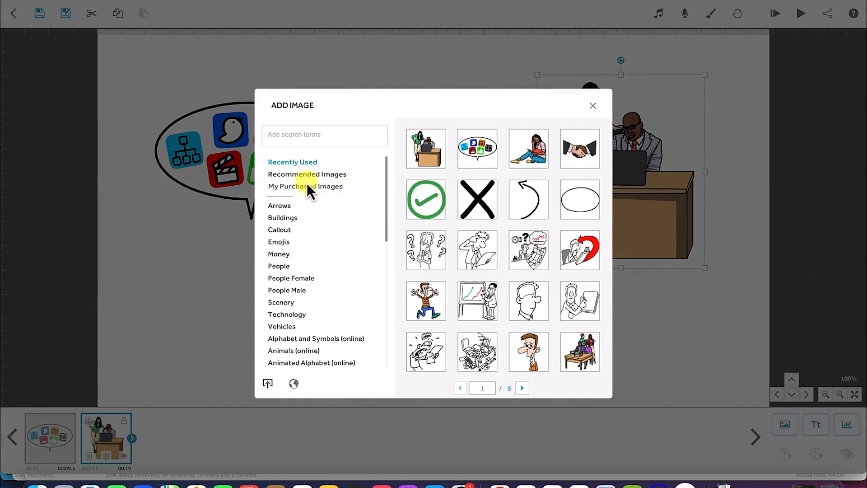
left_click(319, 140)
type("Hospital")
key("Return")
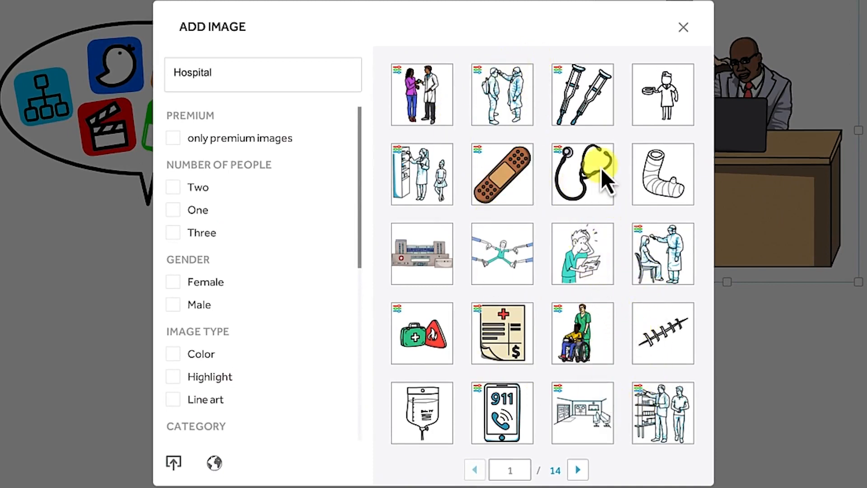
Add the image of a nurse bandaging a seated man's foot, move it to the canvas's lower middle and enlarge it slightly.
left_click(579, 470)
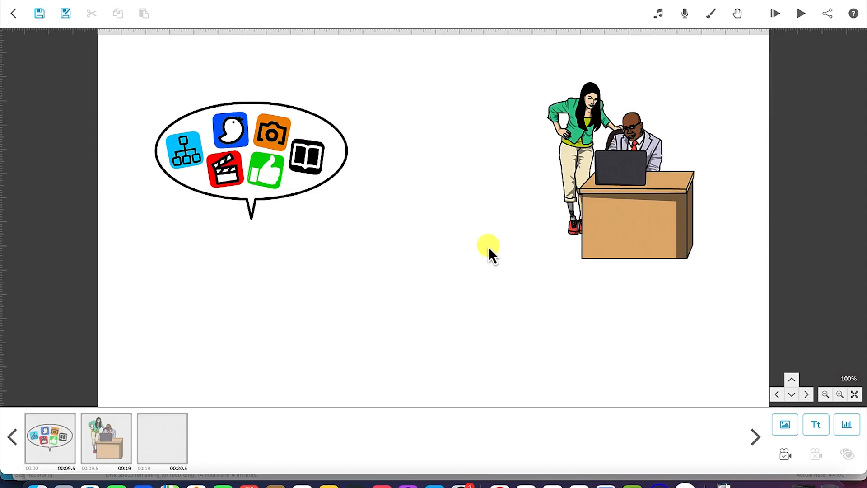
left_click_drag(468, 219, 443, 304)
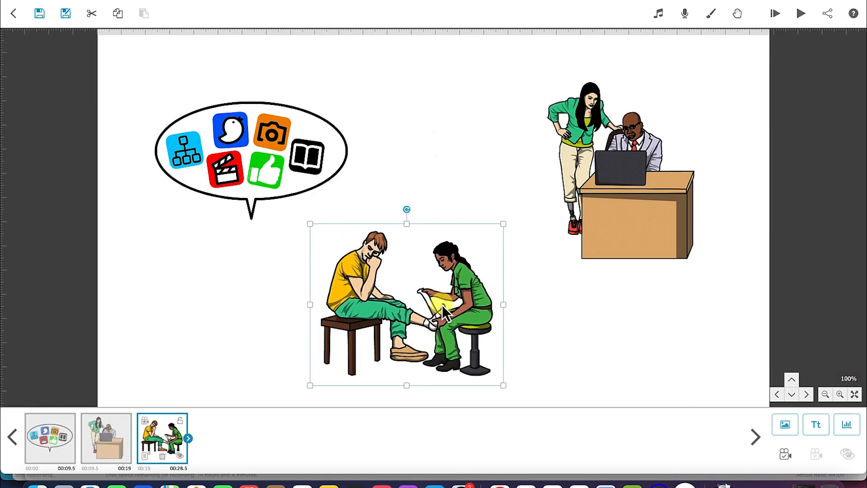
left_click_drag(503, 225, 514, 220)
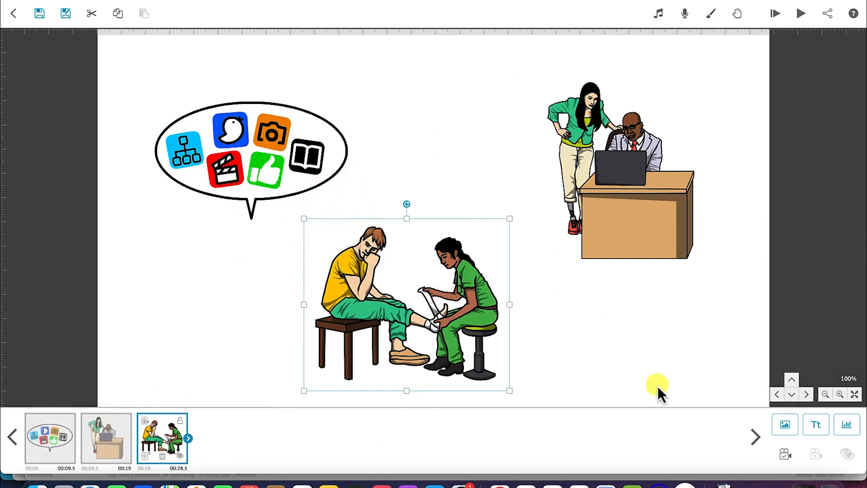
Open DATA.png from the Documents folder on the computer as an image to import.
left_click(788, 428)
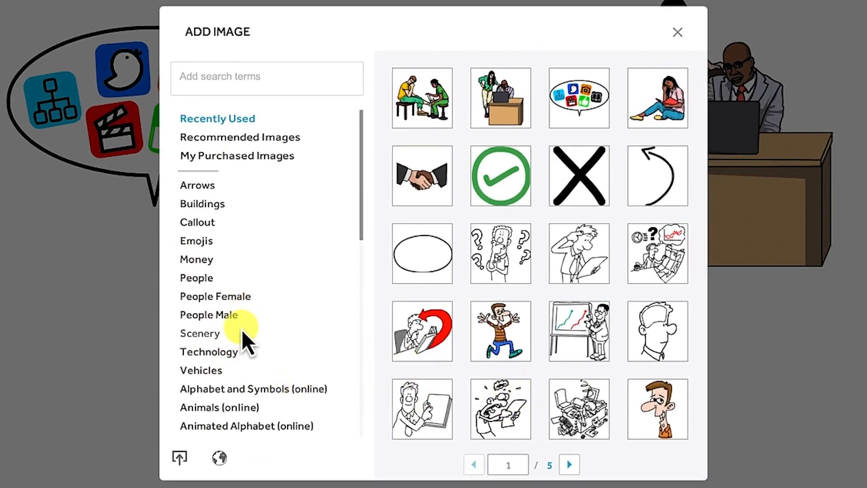
left_click(177, 461)
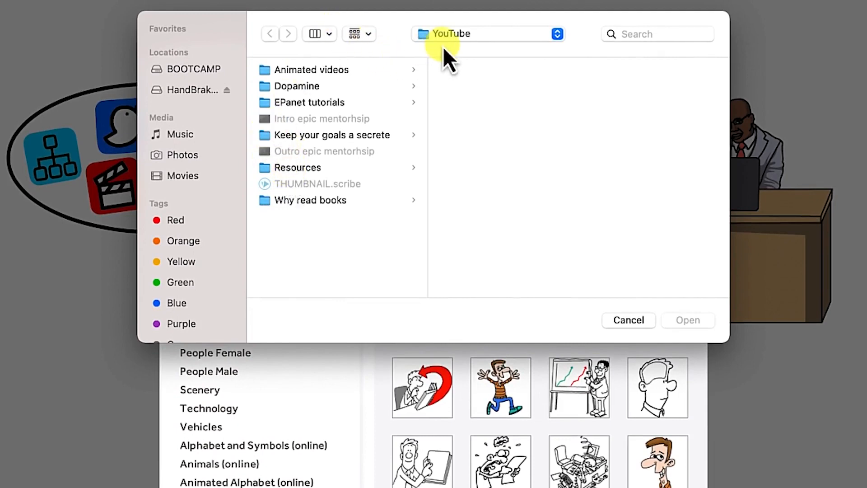
left_click(455, 35)
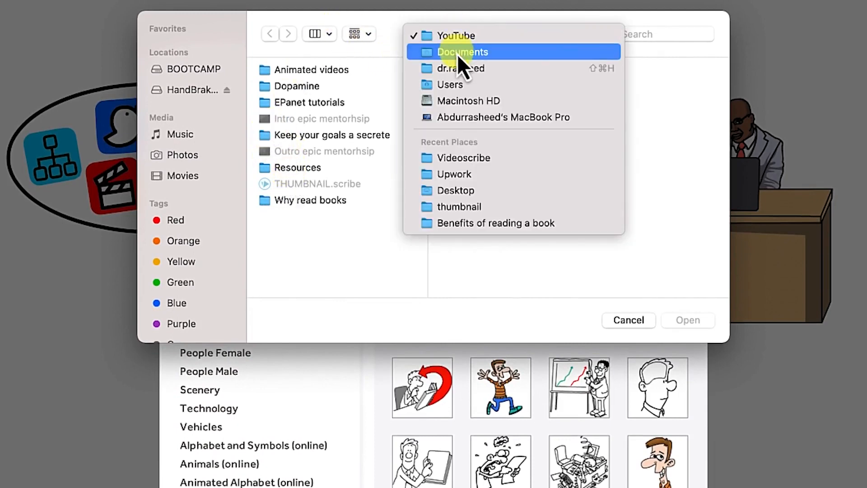
left_click(457, 52)
left_click(297, 184)
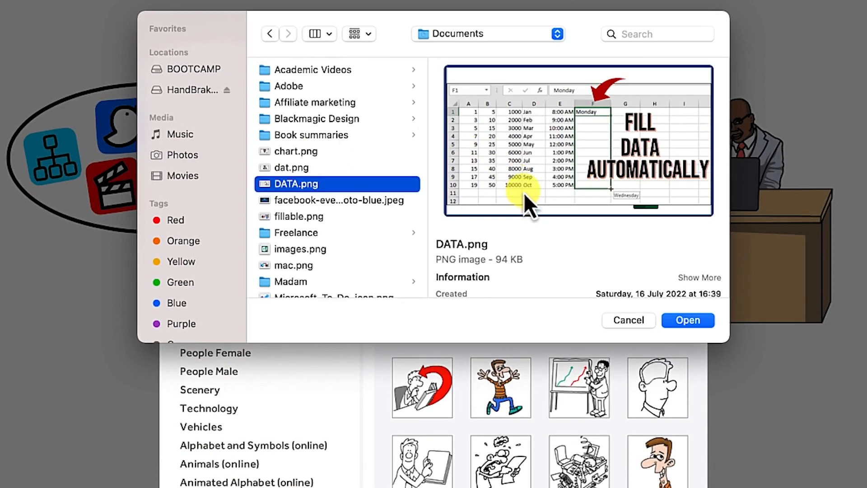
left_click(690, 320)
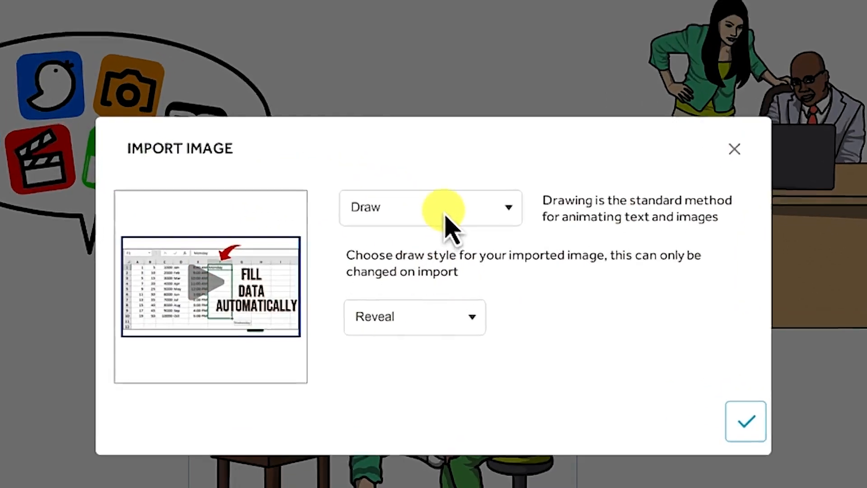
Keep the Draw animation, set the imported image's draw style to Sketch, preview it and import it onto the canvas.
left_click(443, 232)
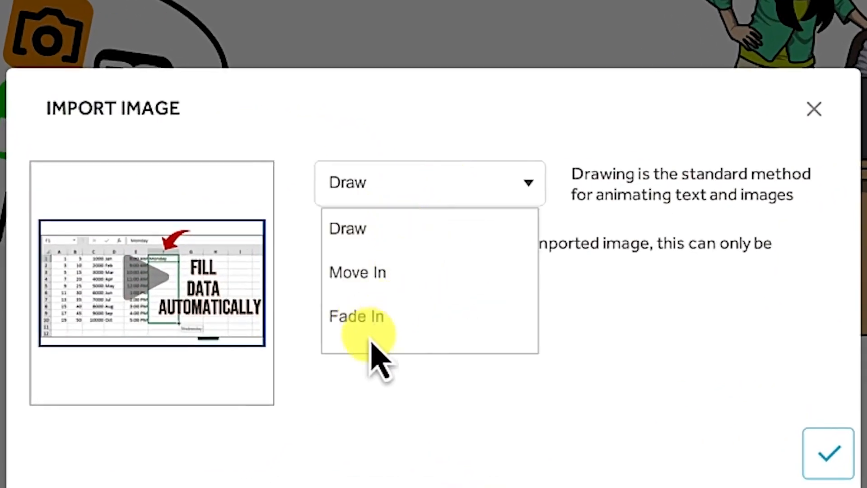
left_click(513, 172)
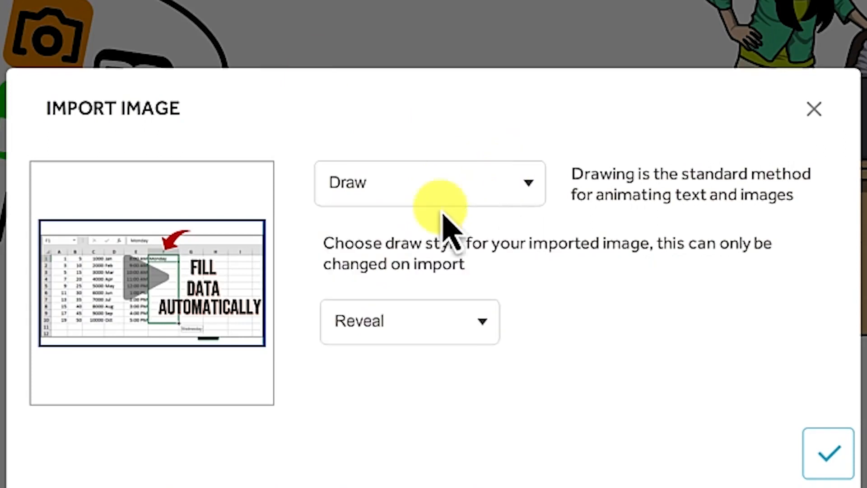
left_click(469, 337)
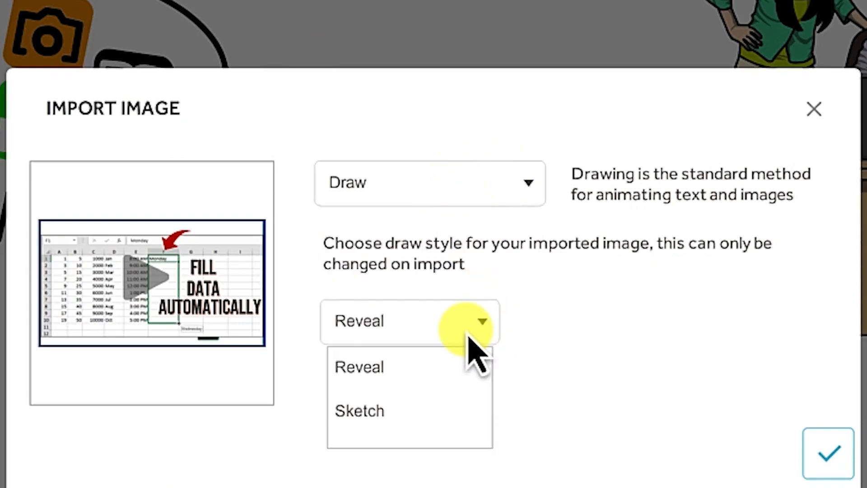
left_click(397, 429)
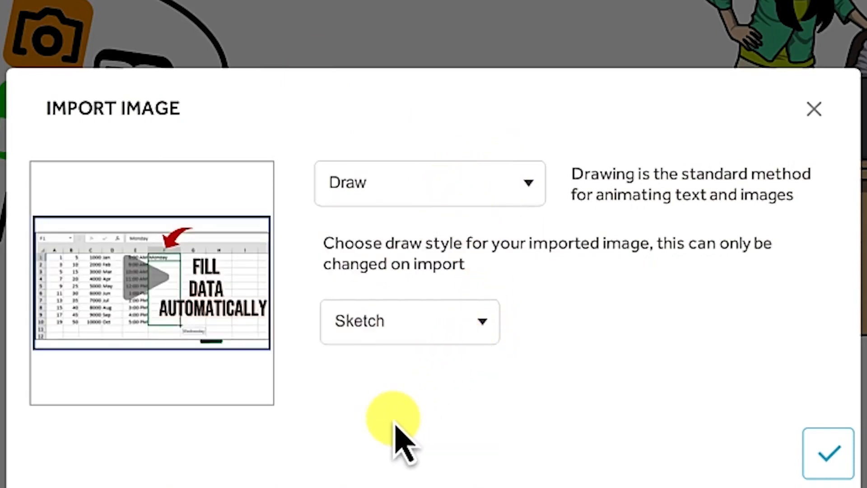
left_click(147, 288)
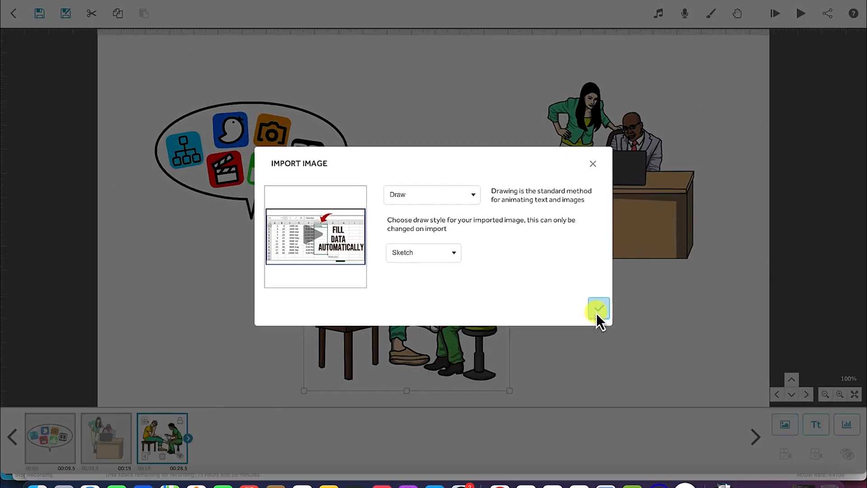
left_click(825, 466)
Move the spreadsheet image up beside the speech bubble, shrink it slightly, and shift the office desk image down and to the right.
left_click_drag(462, 213, 473, 113)
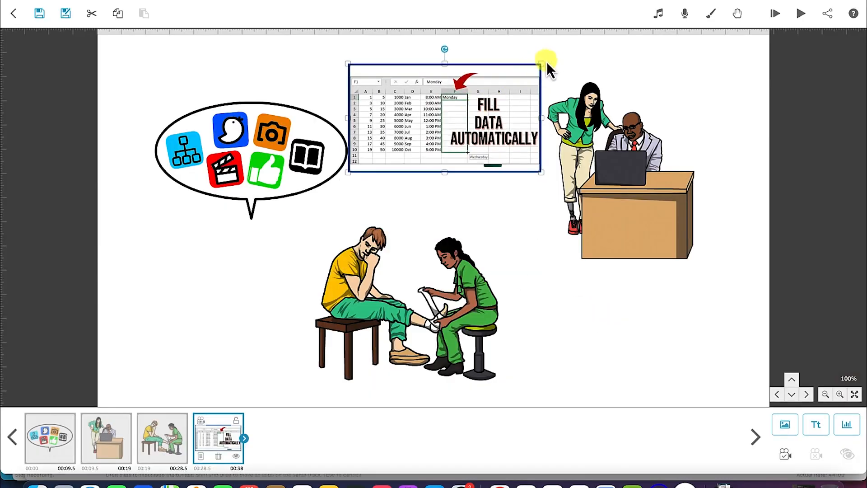
mouse_move(543, 64)
left_mouse_down()
mouse_move(506, 85)
mouse_move(529, 69)
left_mouse_up()
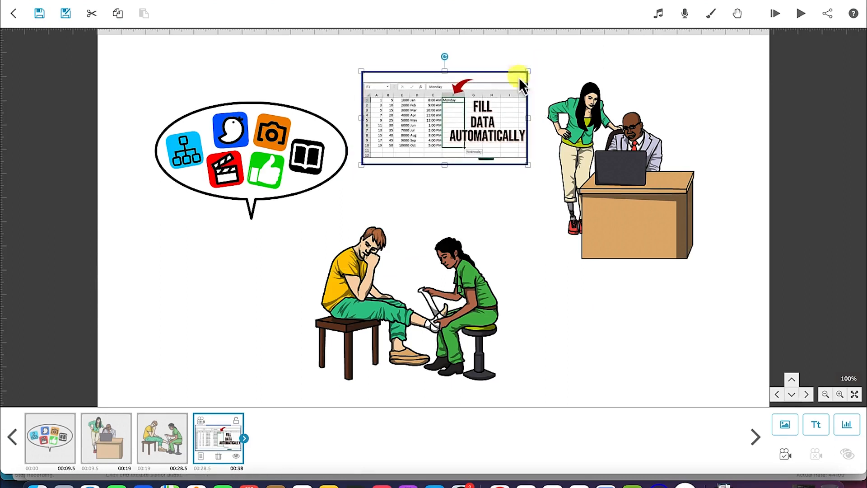
left_click_drag(624, 181, 649, 212)
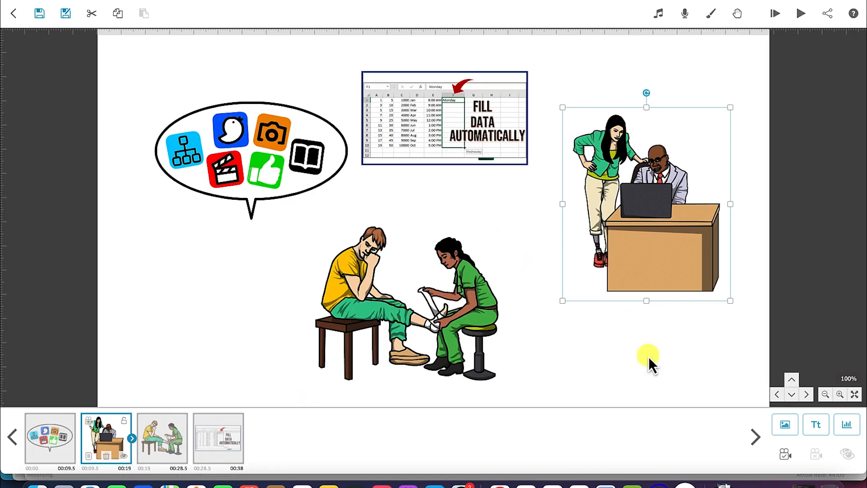
View the option for adding an image from a web URL, and close the image library without adding anything.
left_click(781, 425)
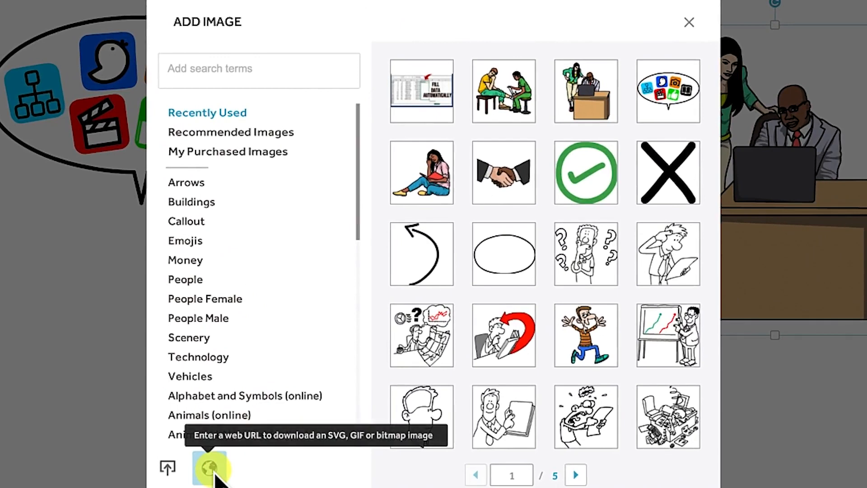
left_click(209, 467)
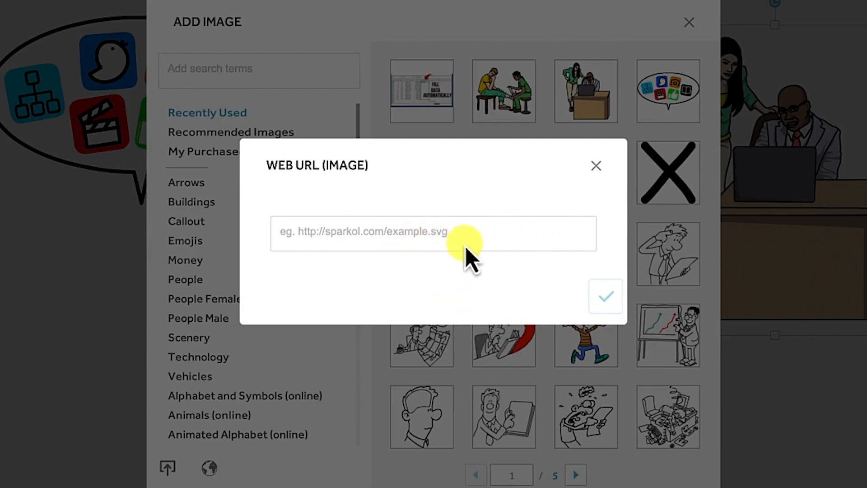
left_click(596, 167)
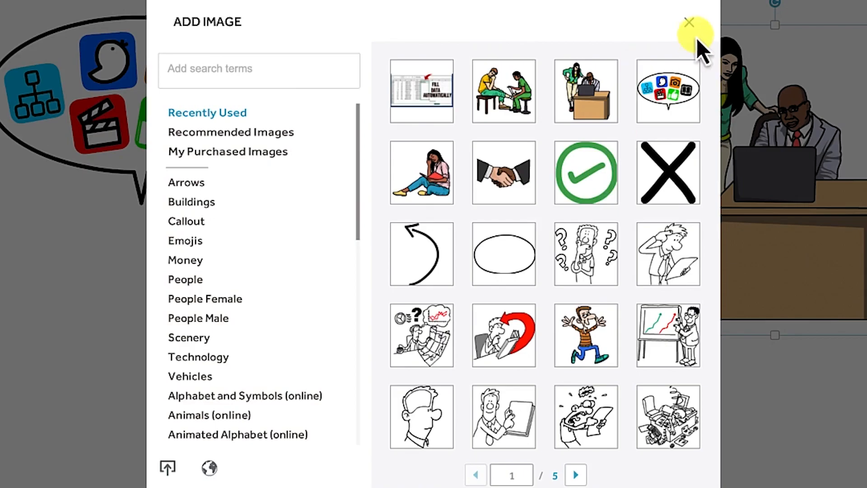
left_click(689, 23)
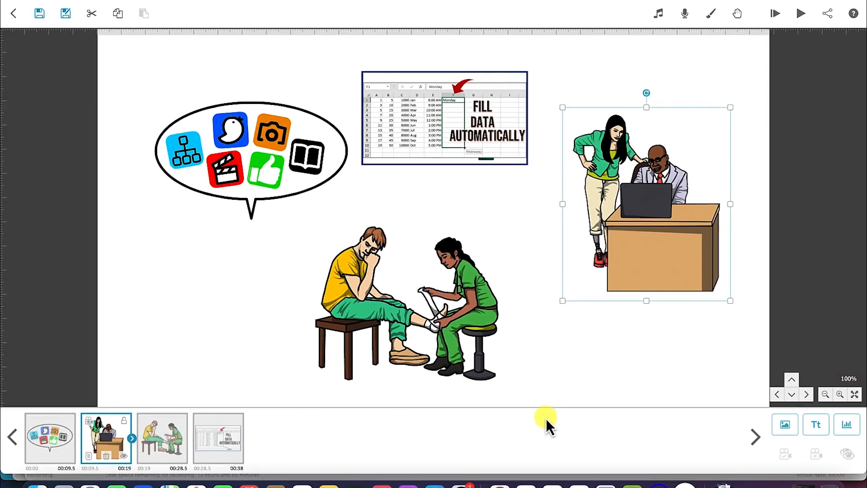